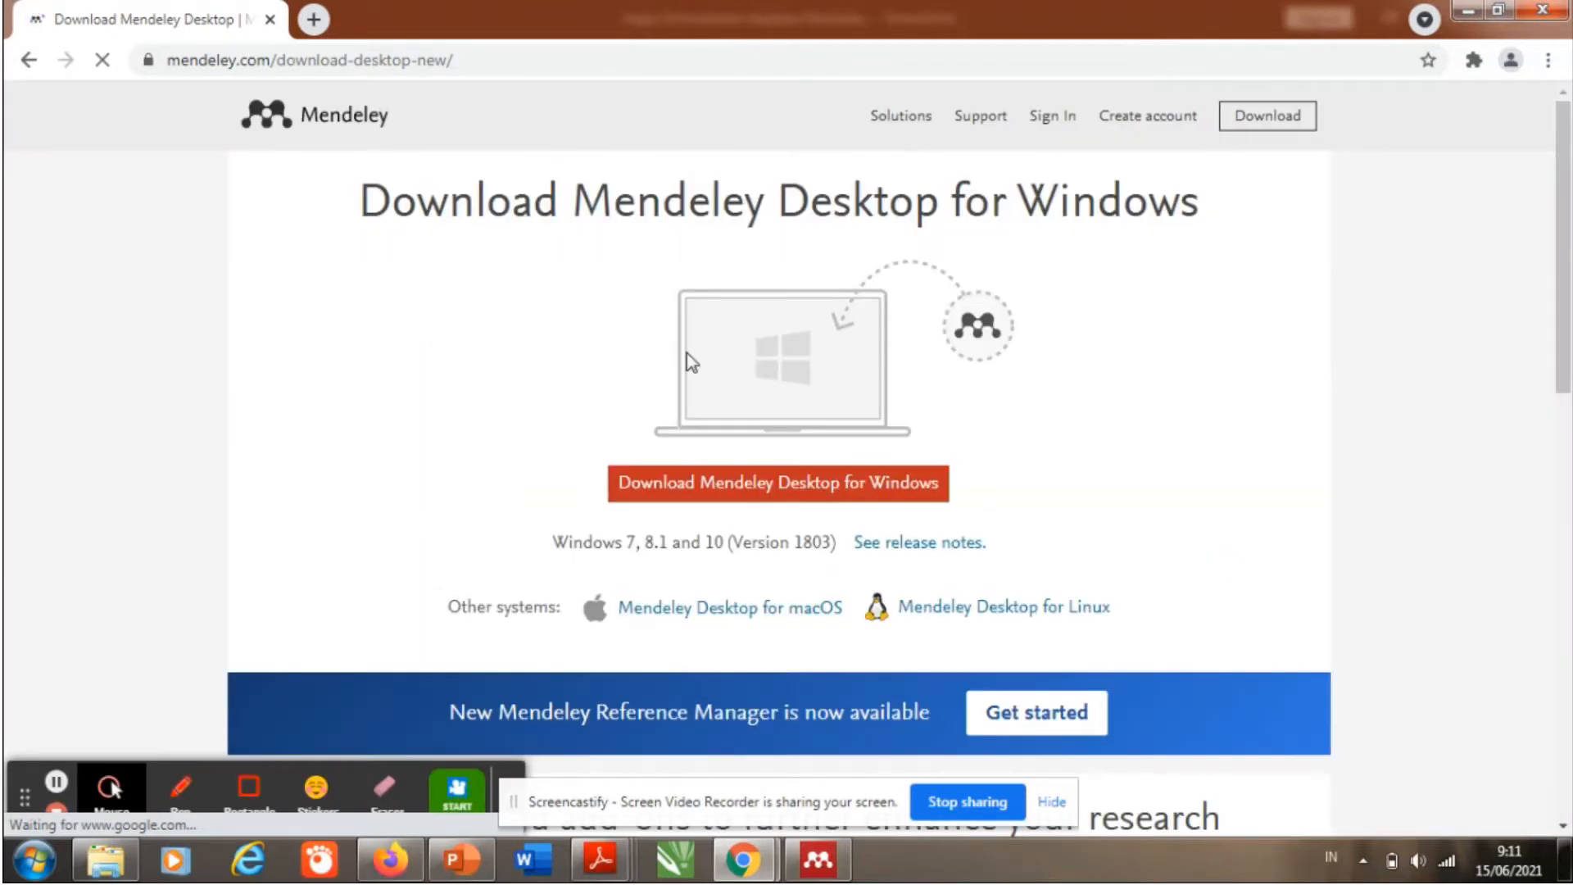
Step: Download Mendeley Desktop for Windows from the Mendeley website
click(767, 484)
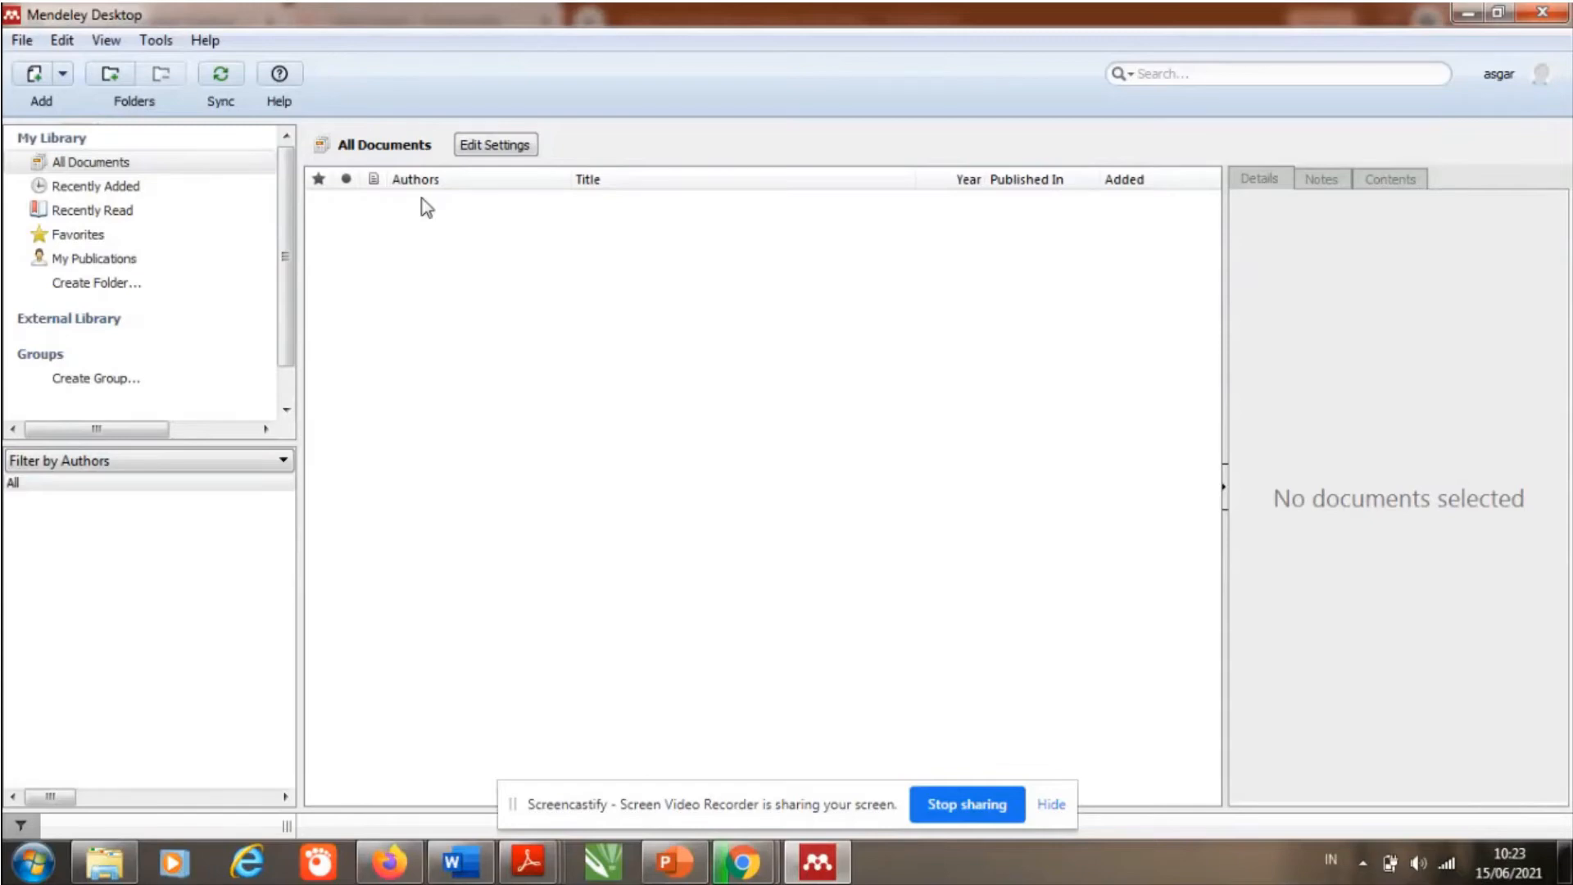
Step: Check in Mendeley Desktop whether the MS Word plugin is installed, and switch to Word
click(157, 41)
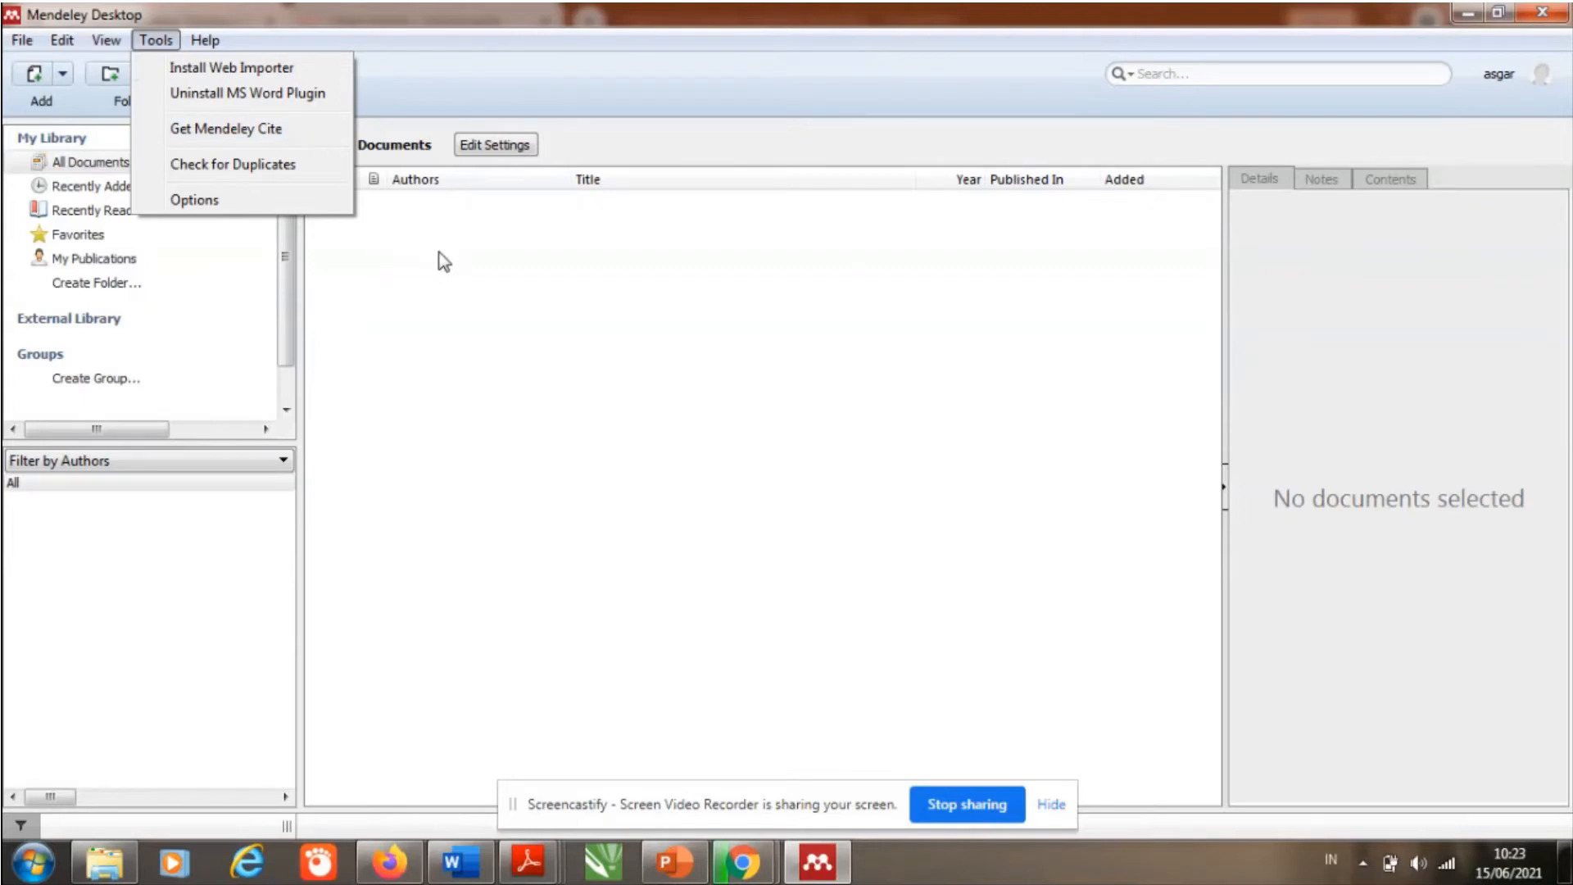
click(80, 106)
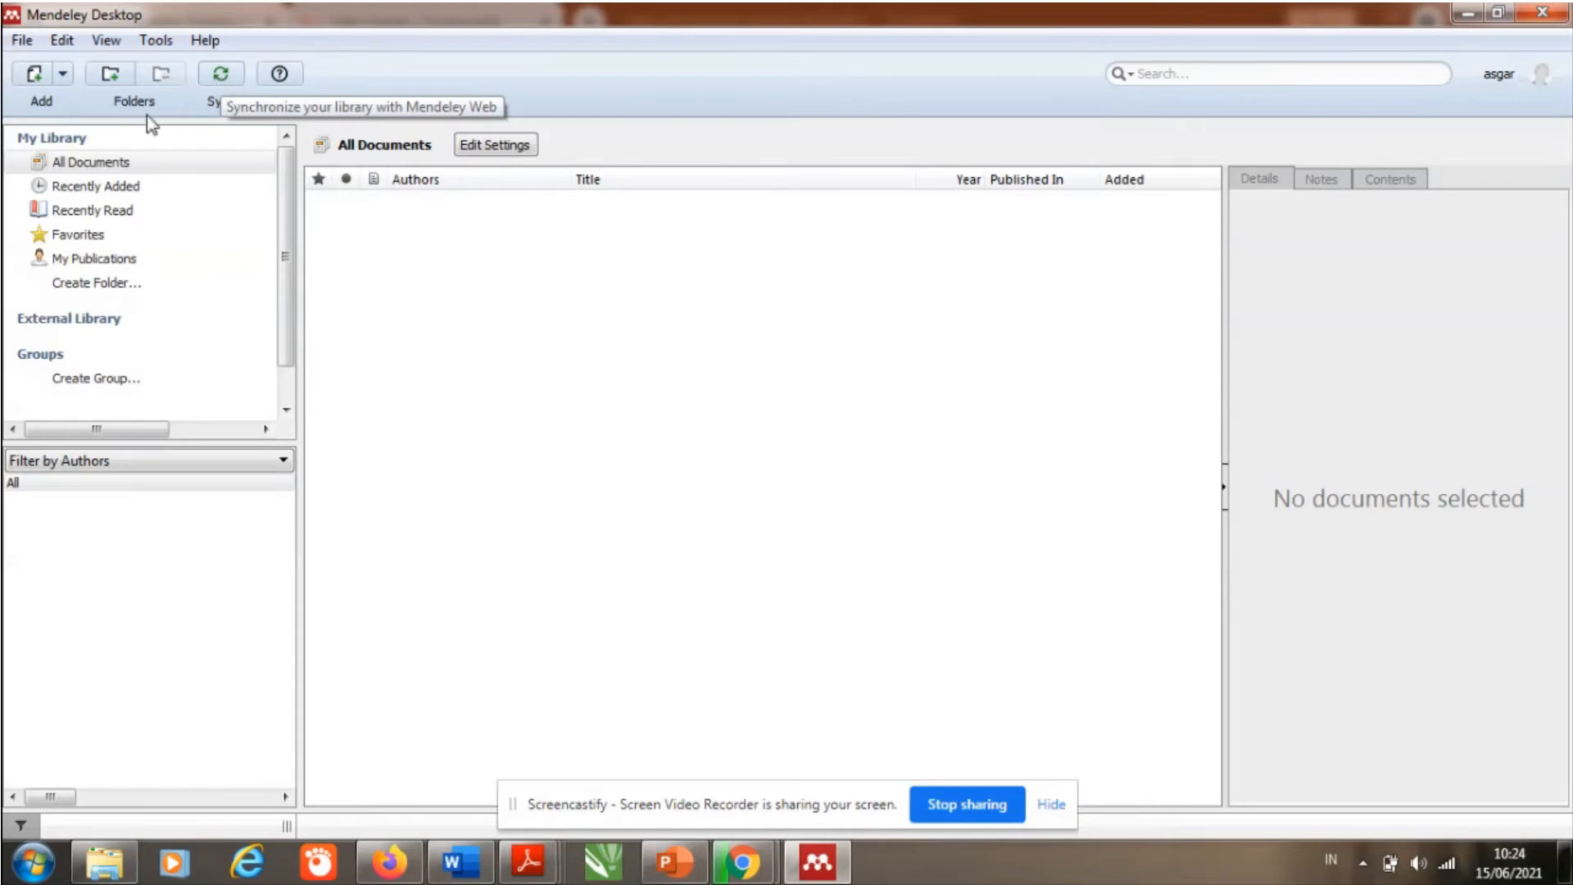
click(72, 162)
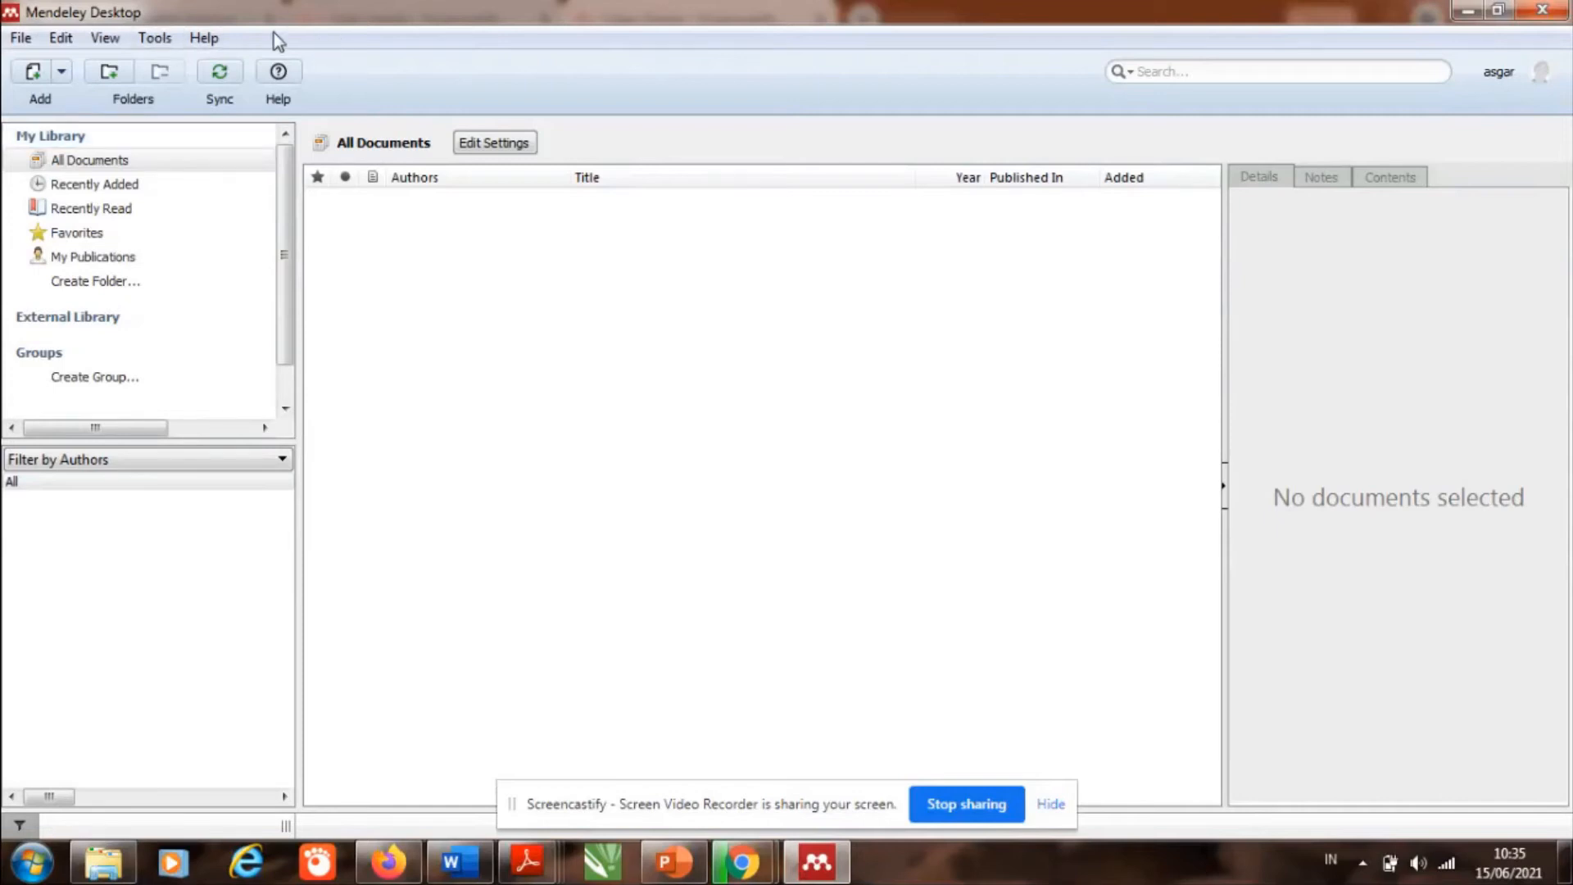
click(164, 41)
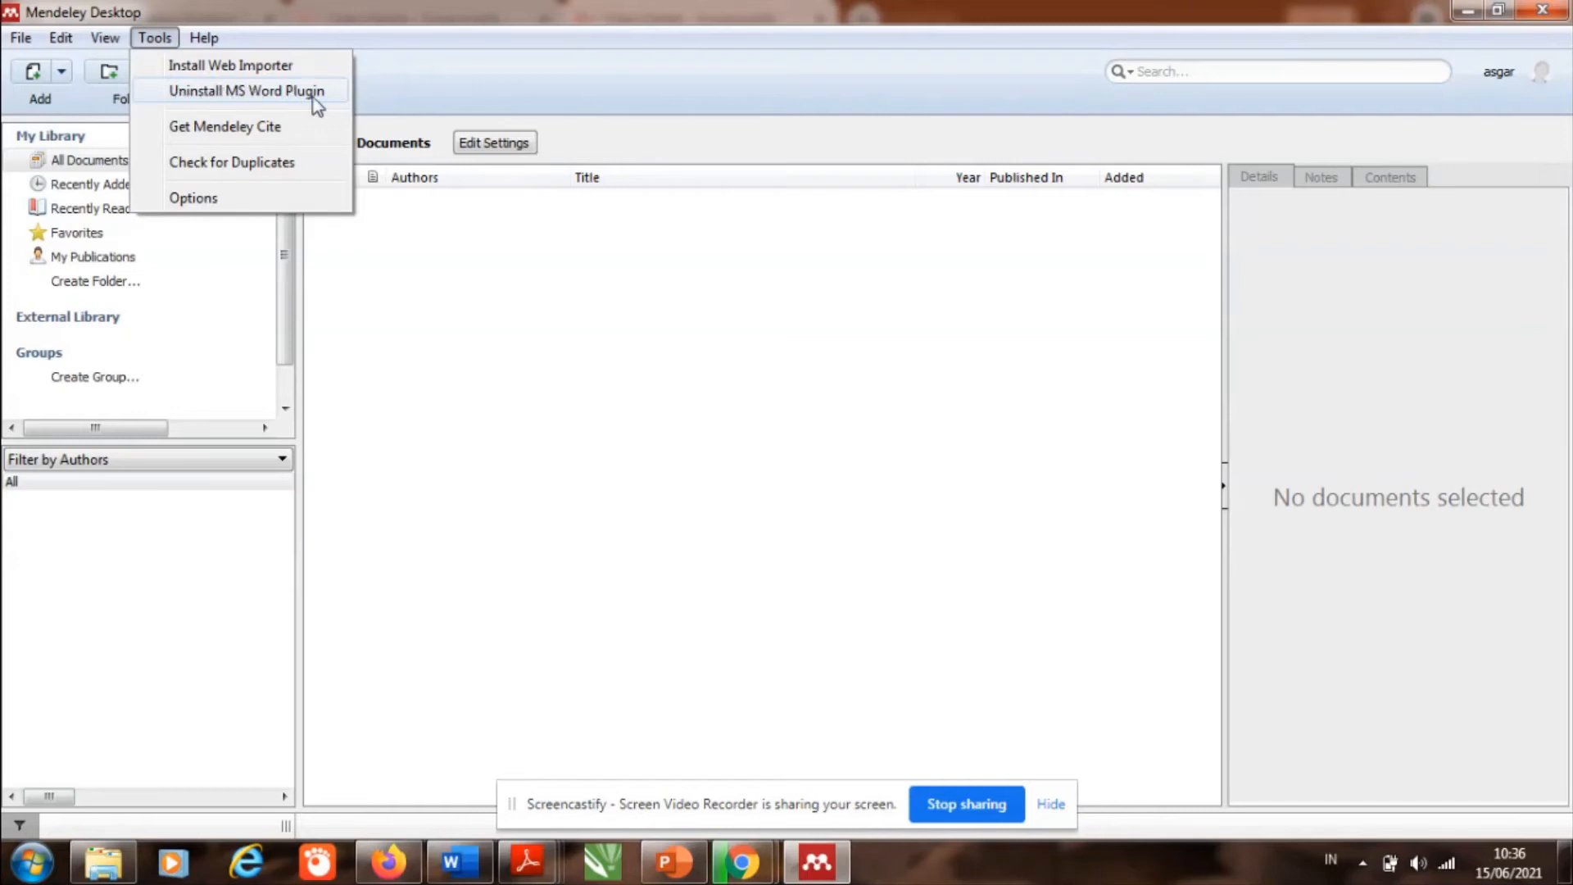
click(391, 322)
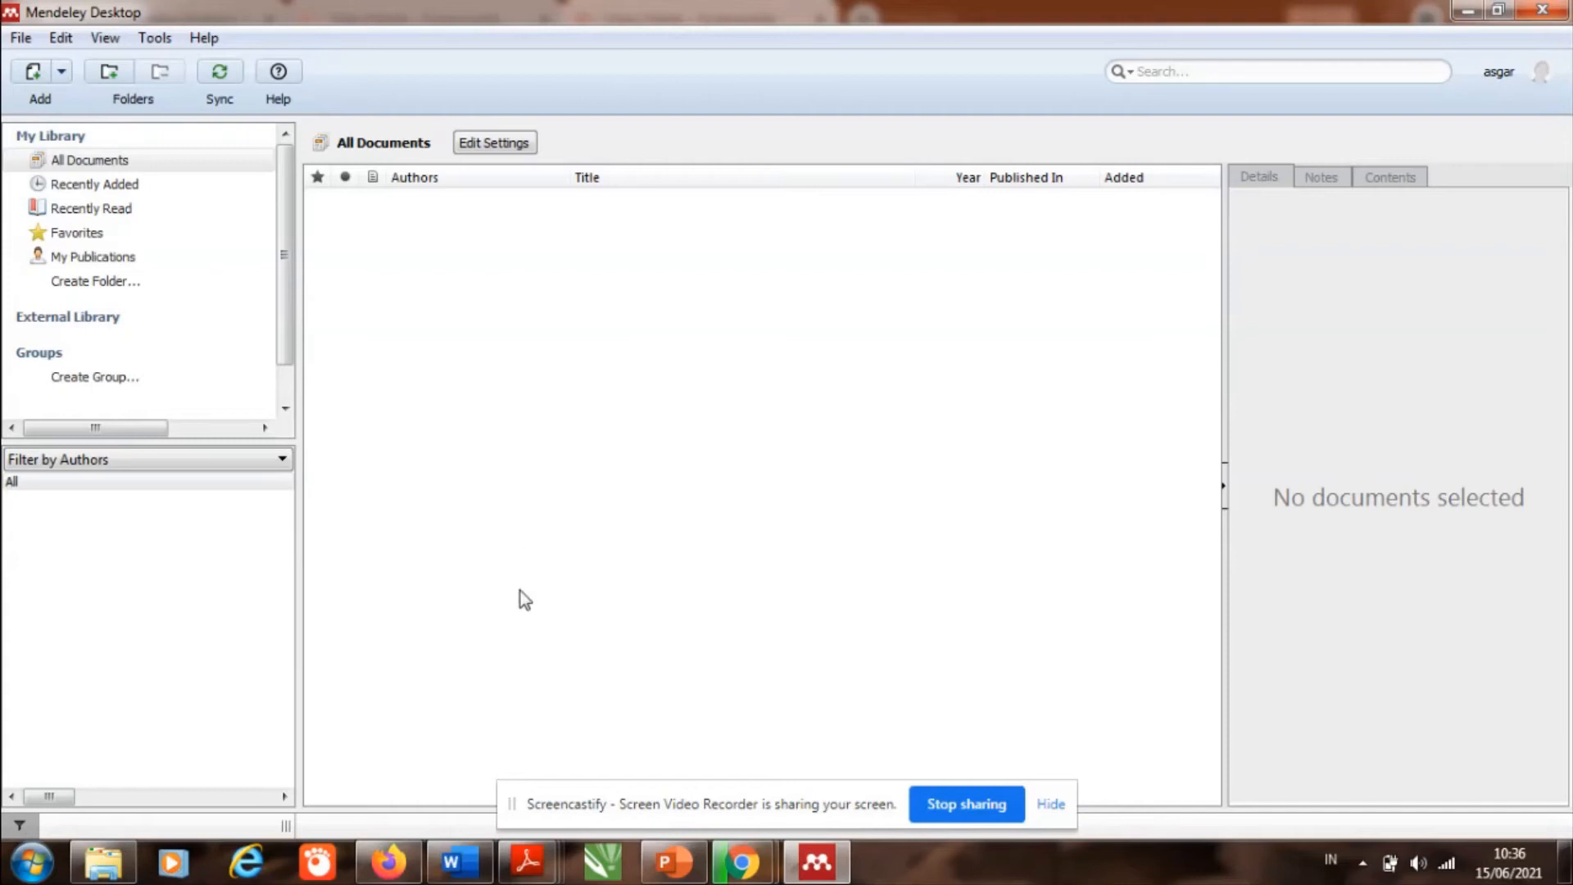
click(464, 860)
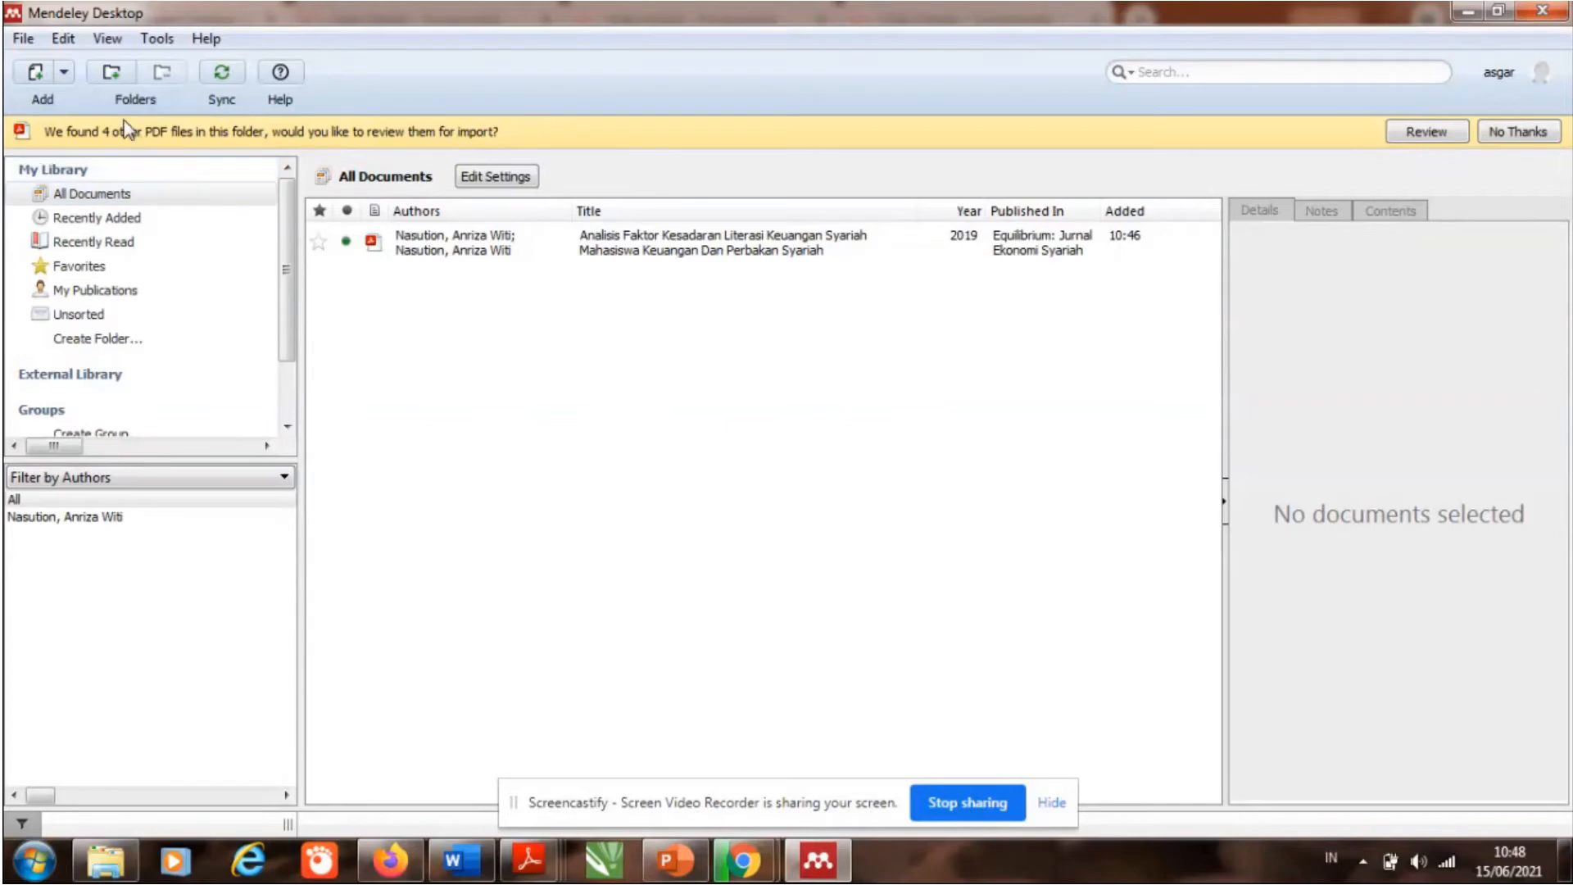
Step: Add the PDF 325516-peran-komunitas-dalam-meningkatkan-liter-3eeadeb8 from the JURNAL folder to the Mendeley library
click(62, 74)
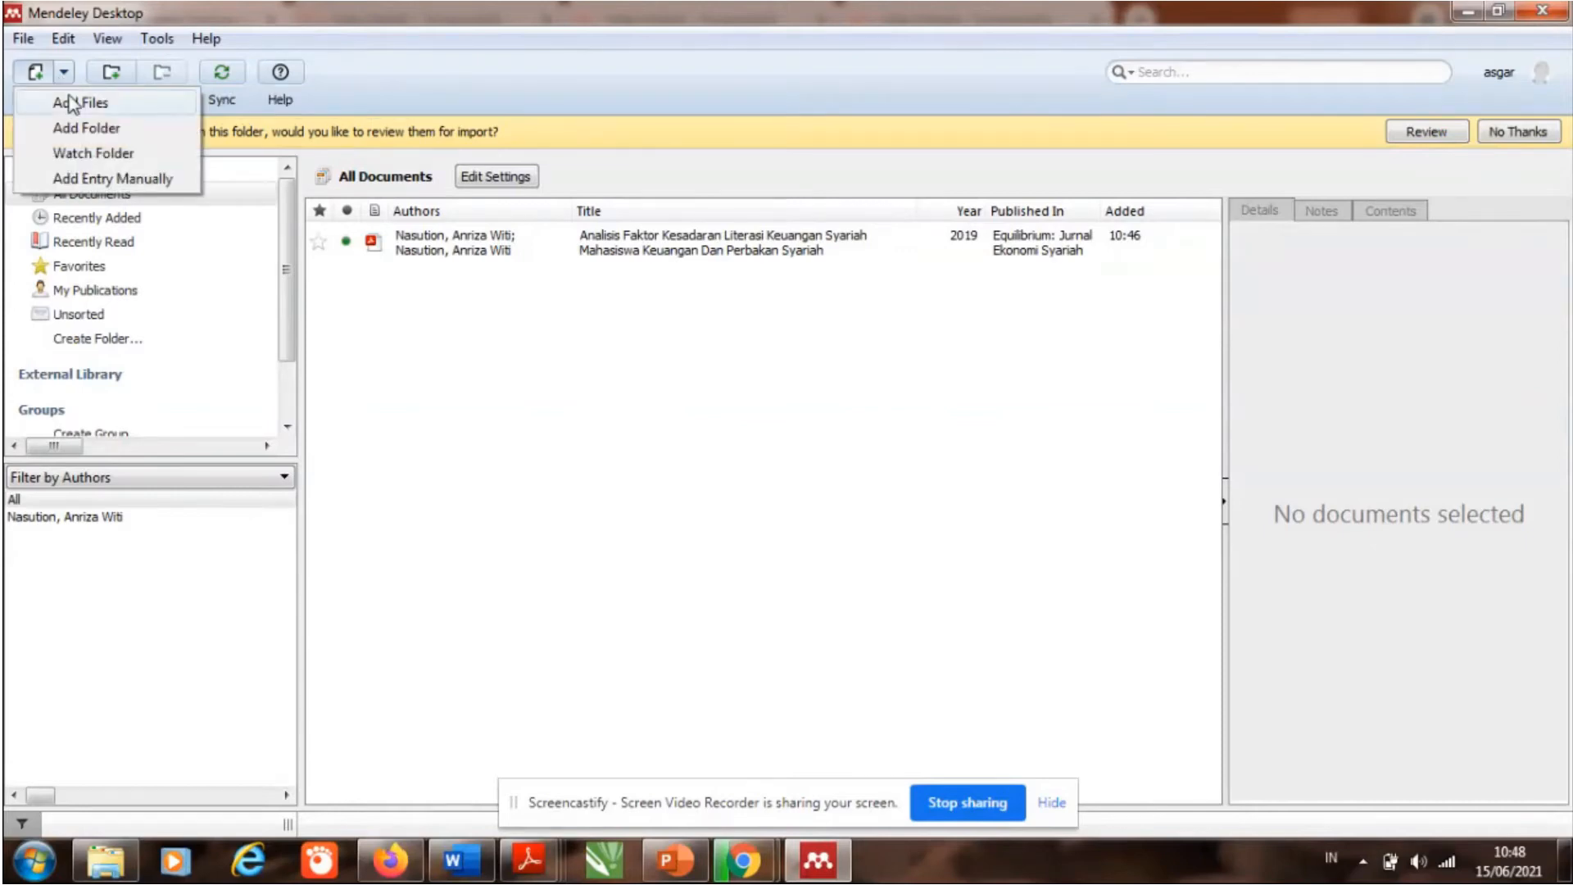
click(75, 103)
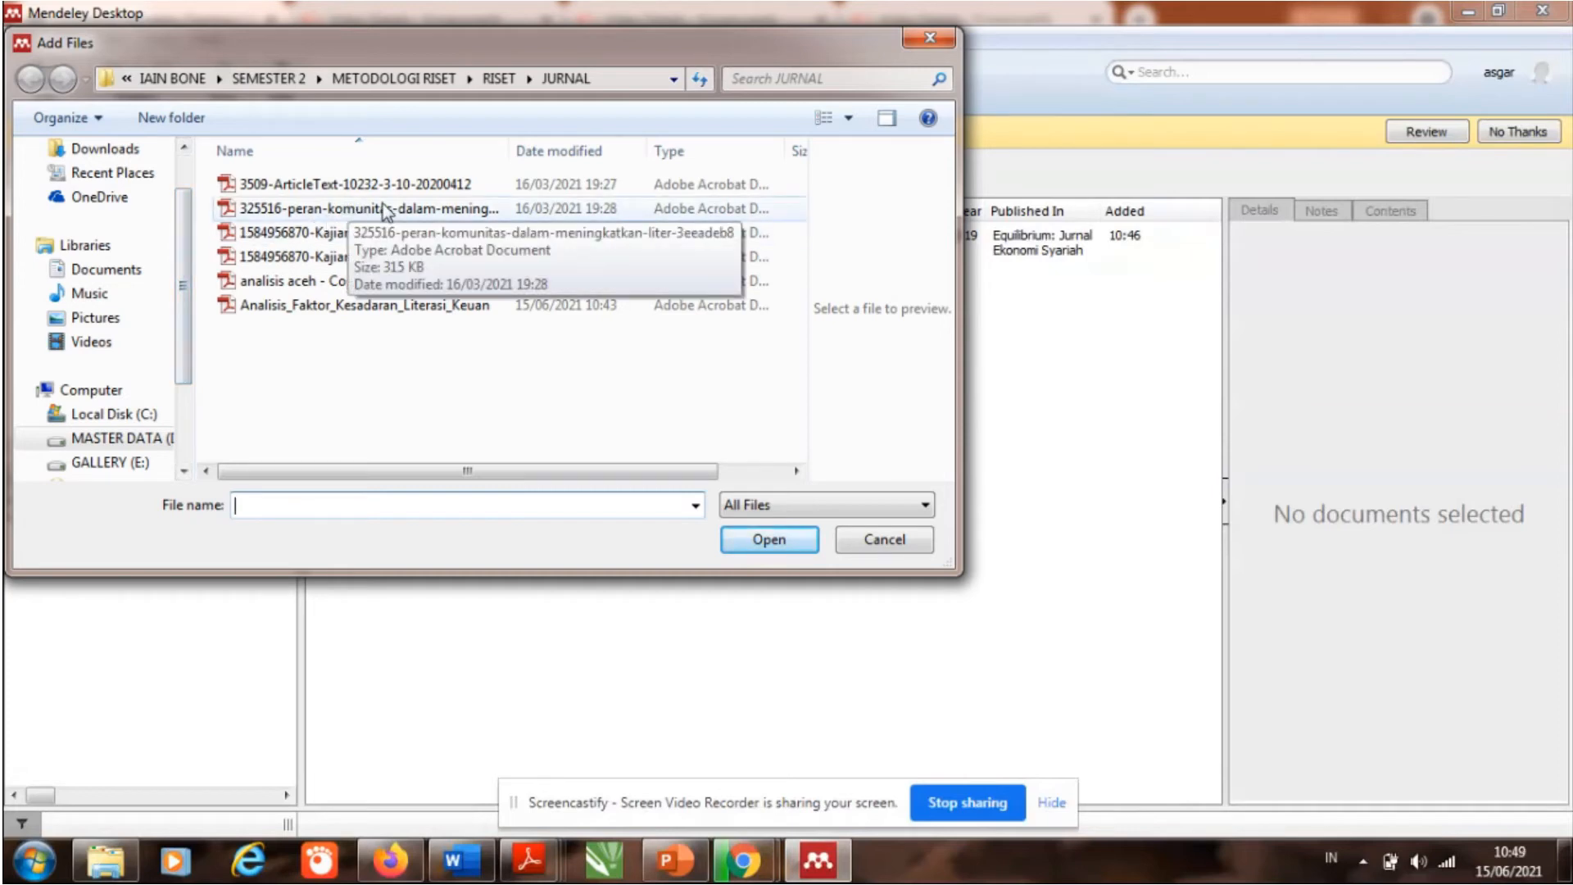
click(414, 209)
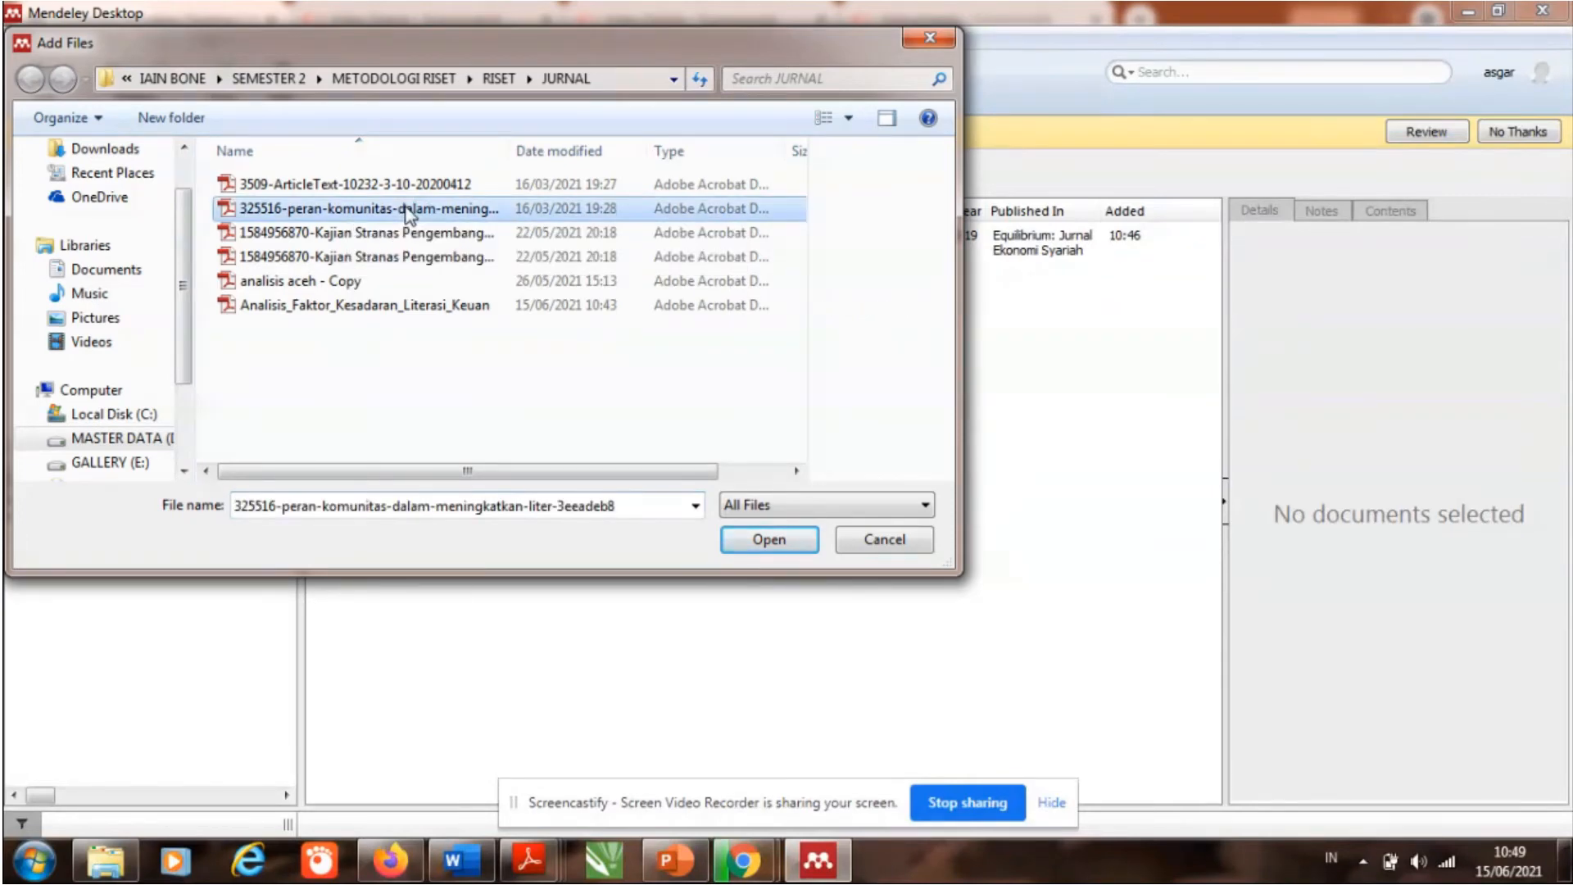
click(747, 543)
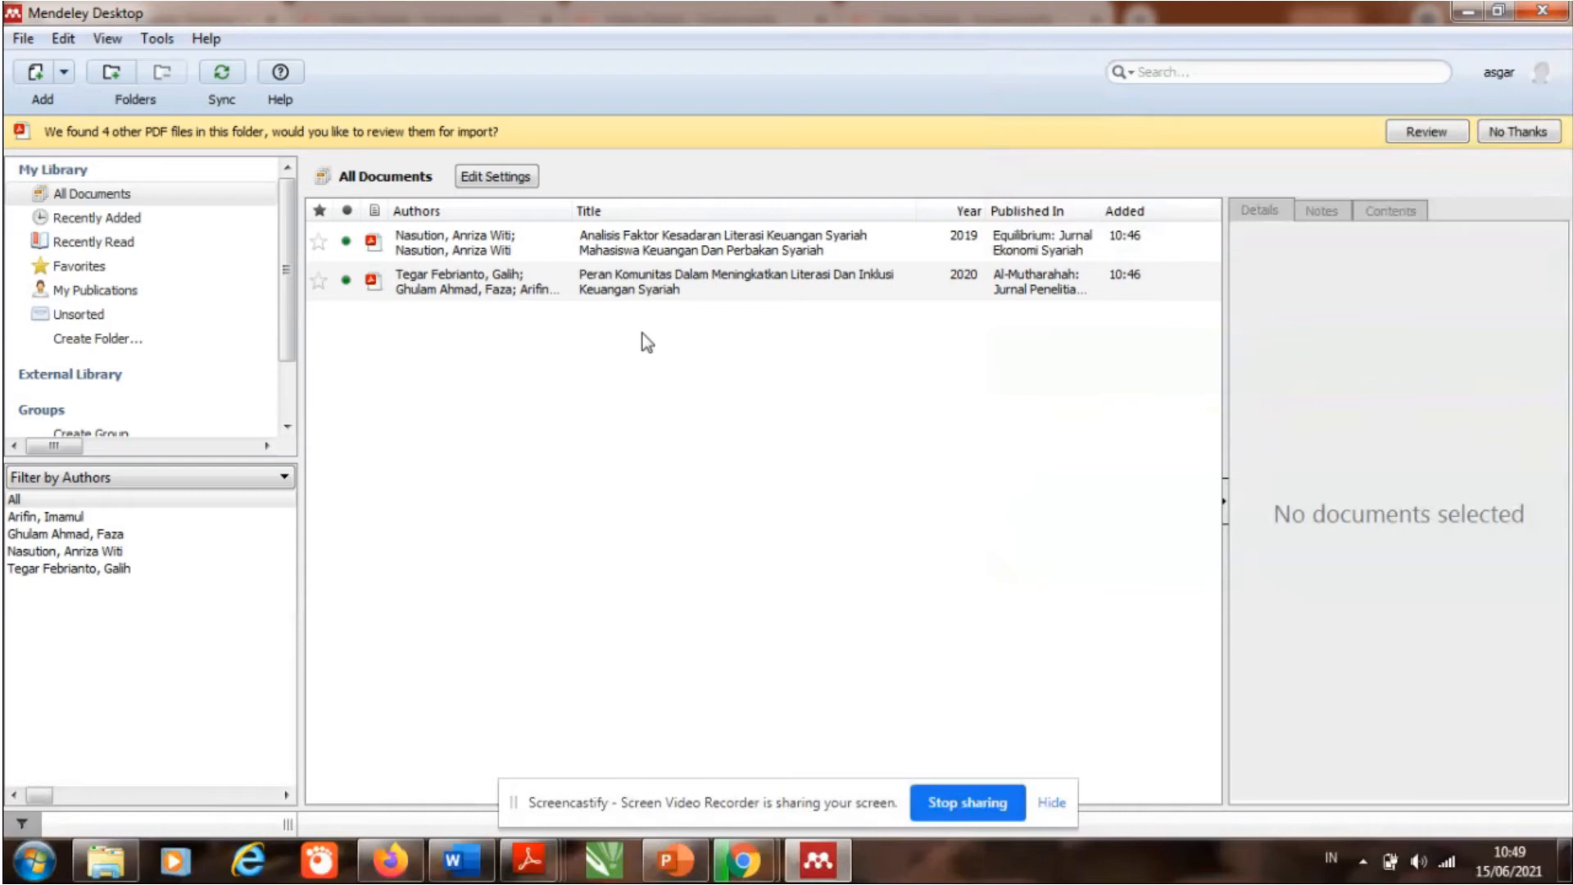
Step: View the details of the paper "Peran Komunitas Dalam Meningkatkan Literasi Dan Inklusi Keuangan Syariah" and open its PDF
click(673, 287)
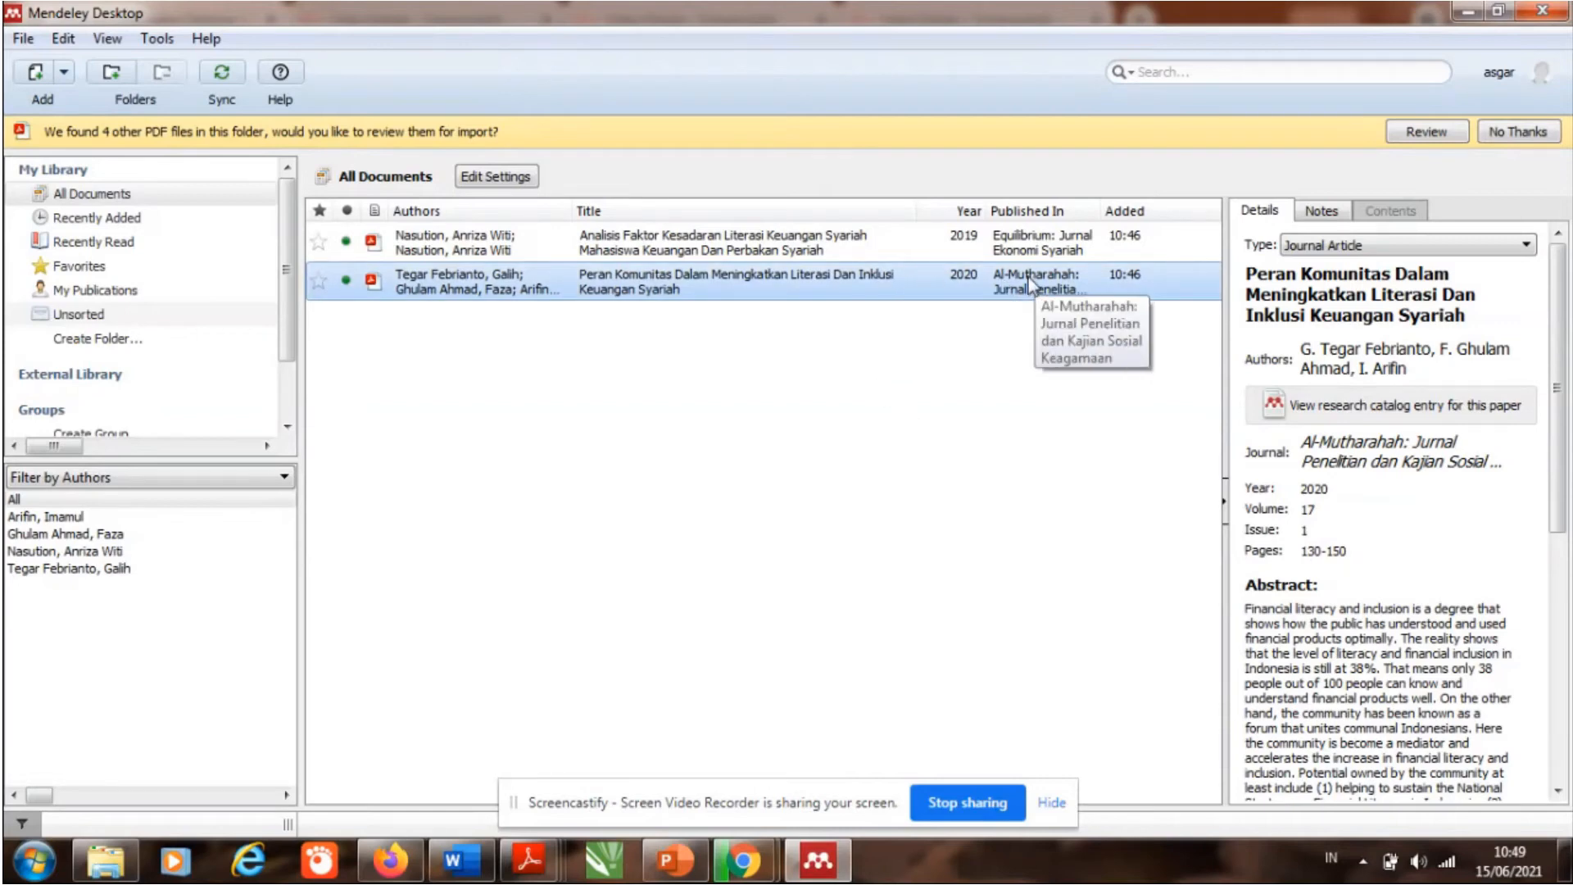
double_click(975, 284)
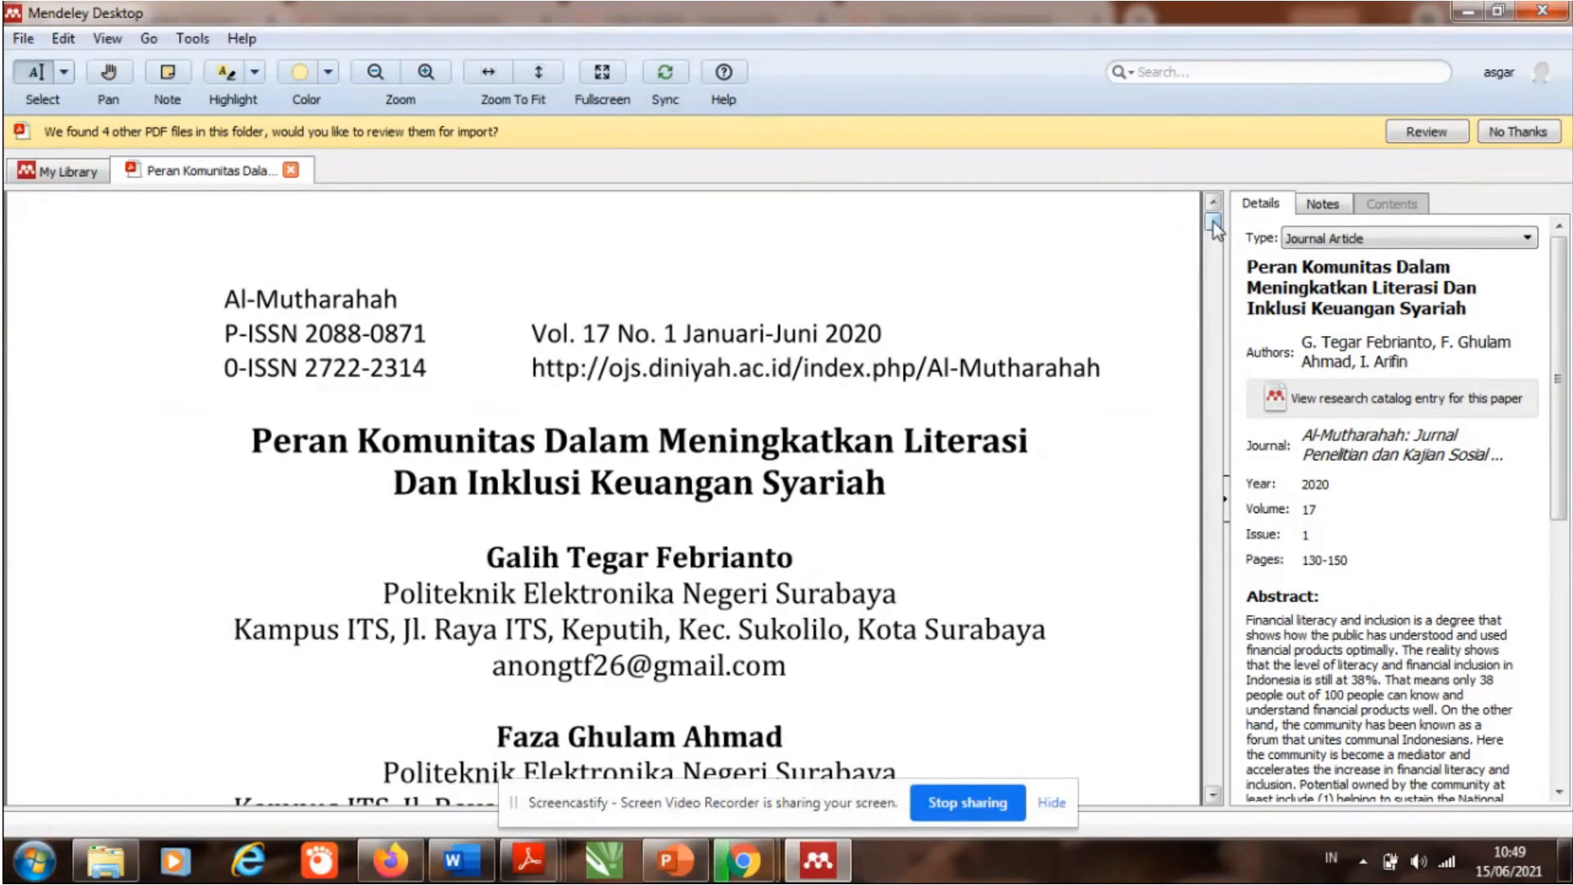
scroll(1213, 224, down, 3)
mouse_move(1212, 223)
mouse_down()
mouse_move(1216, 275)
mouse_move(1213, 223)
mouse_up()
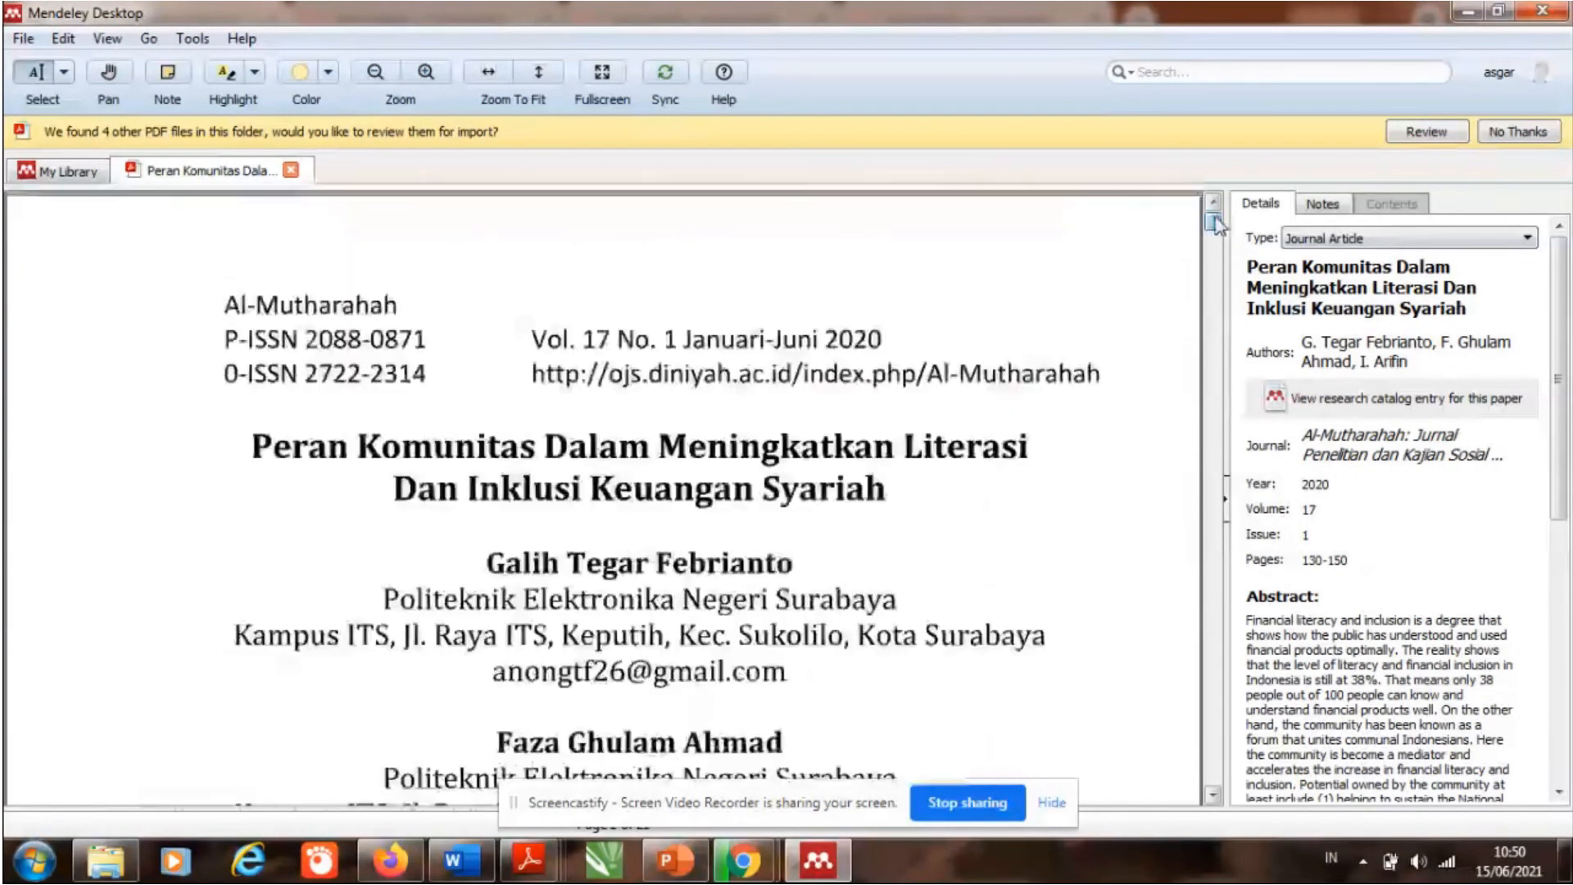
Step: Search the open PDF for LITERASI and go through the matches up to the fourth one
click(1220, 75)
text(L)
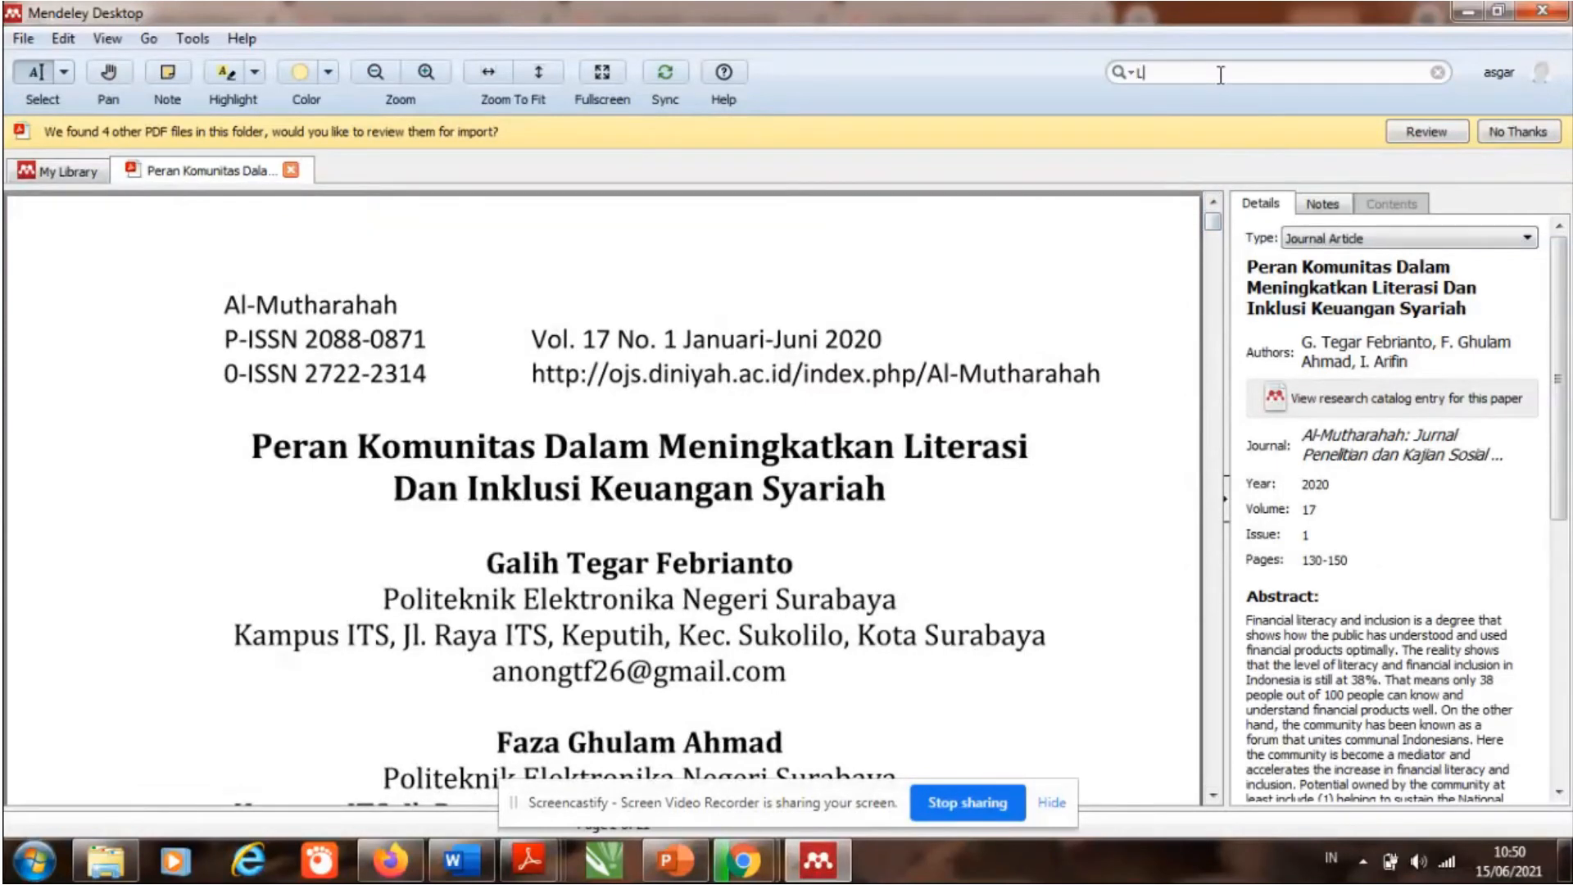
text(ITERASI)
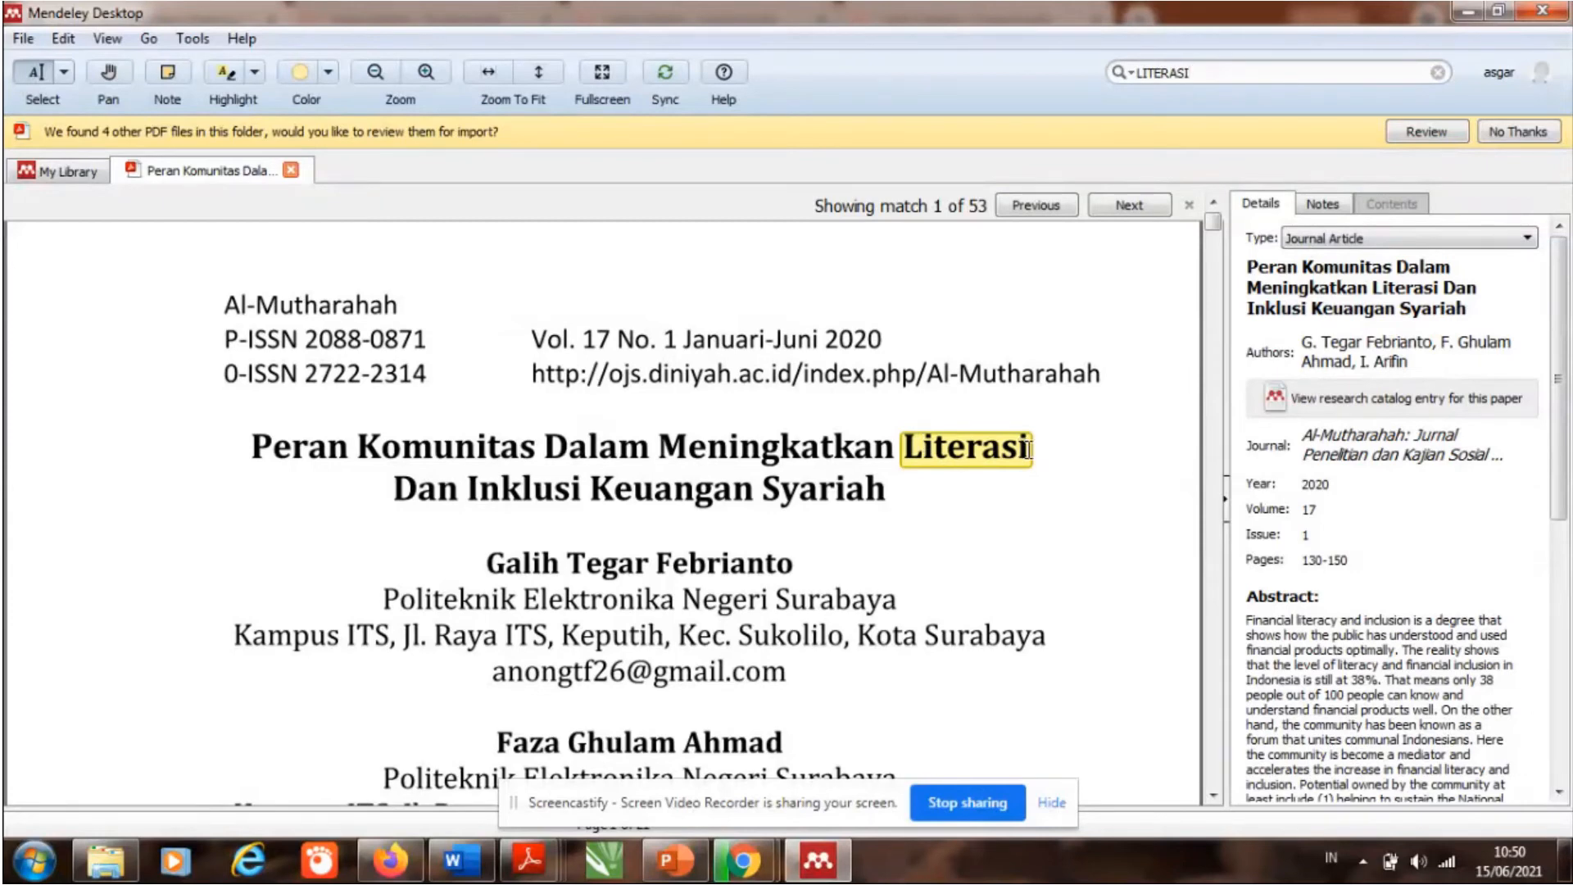
click(1119, 211)
click(1119, 211)
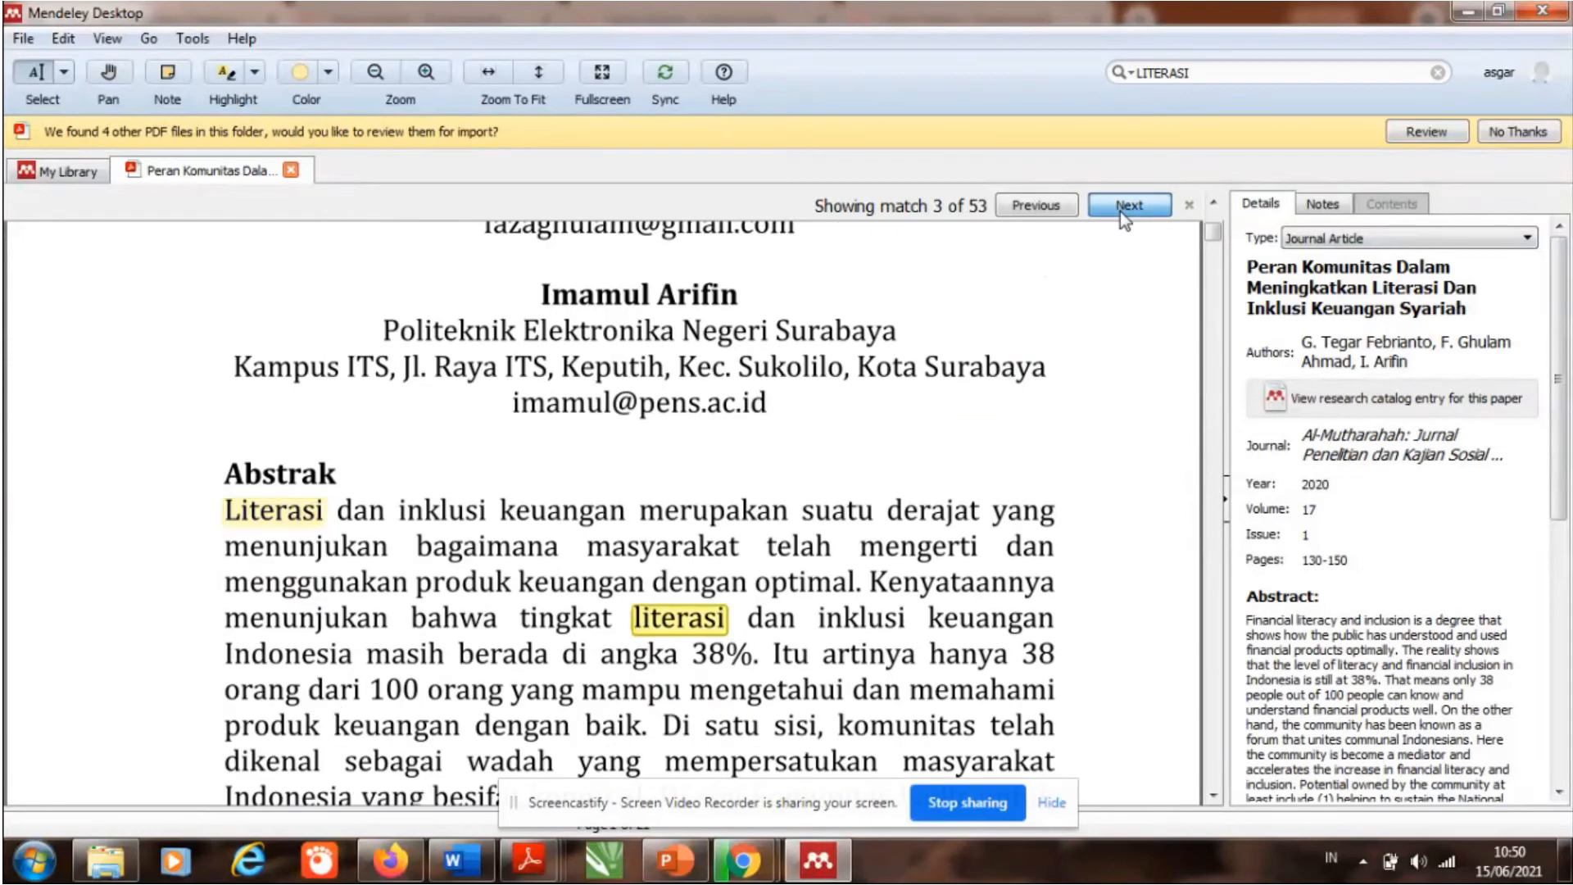
click(1119, 211)
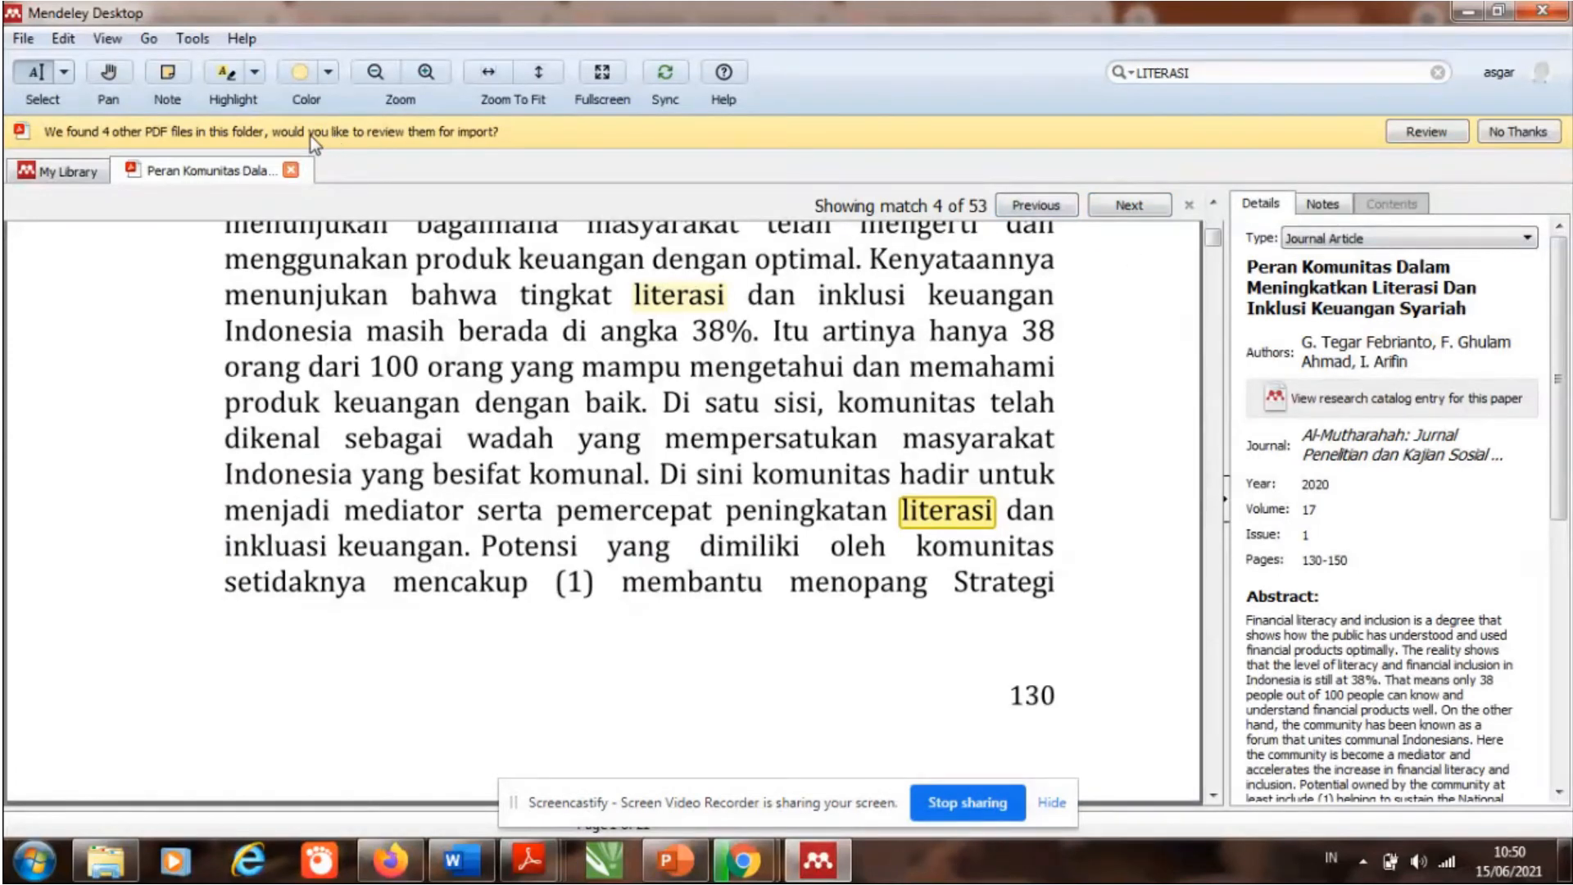
Step: Return to the library and open the 2019 paper "Analisis Faktor Kesadaran Literasi Keuangan Syariah Mahasiswa Keuangan Dan Perbakan Syariah"
click(69, 174)
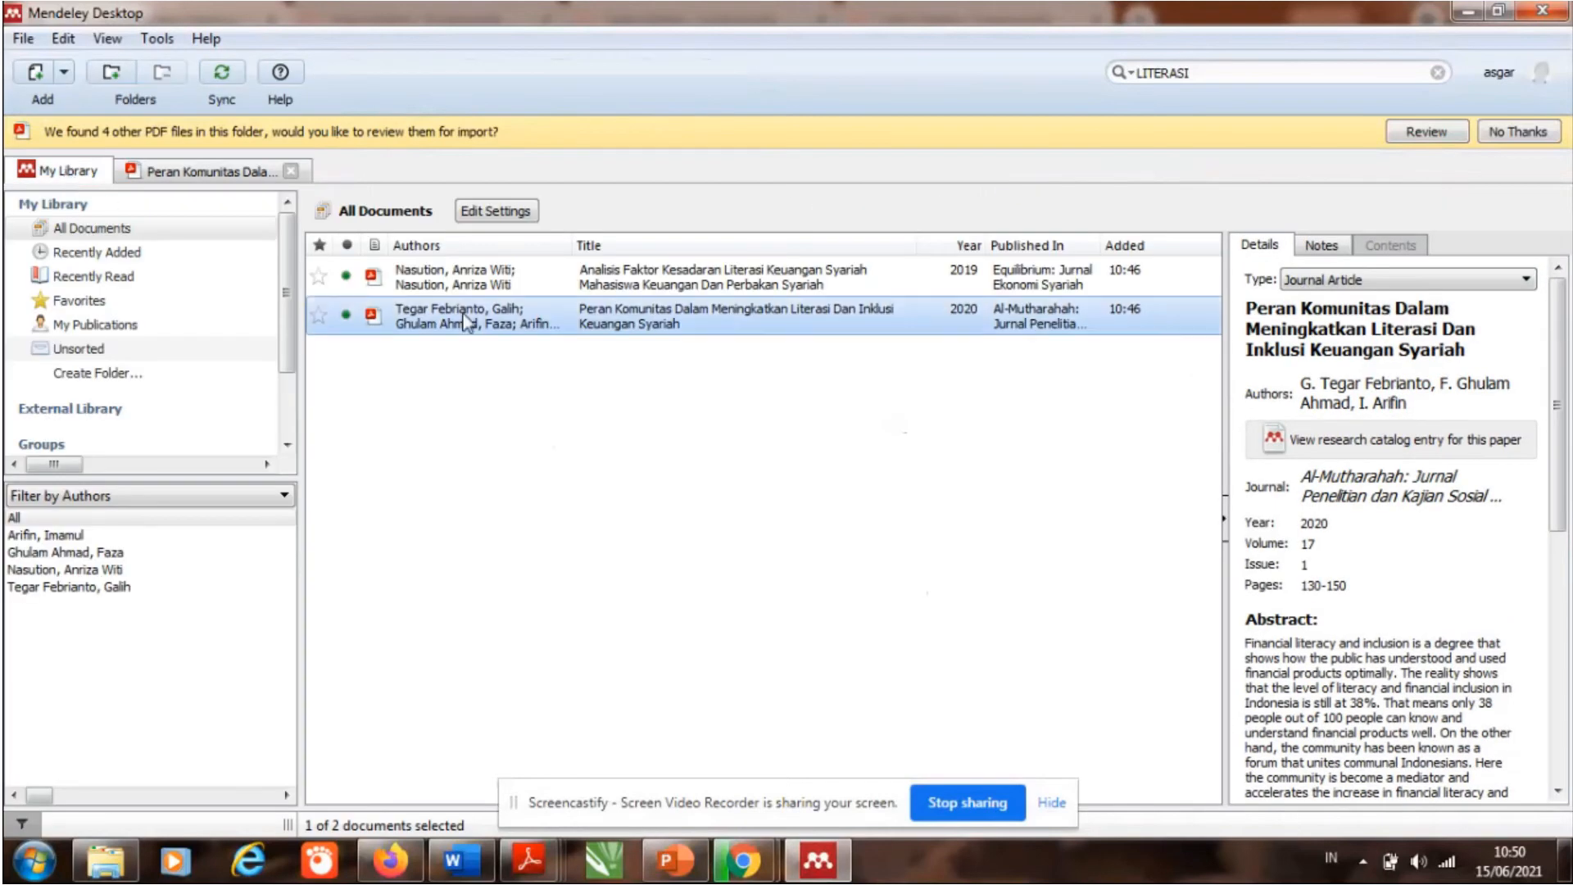
click(673, 282)
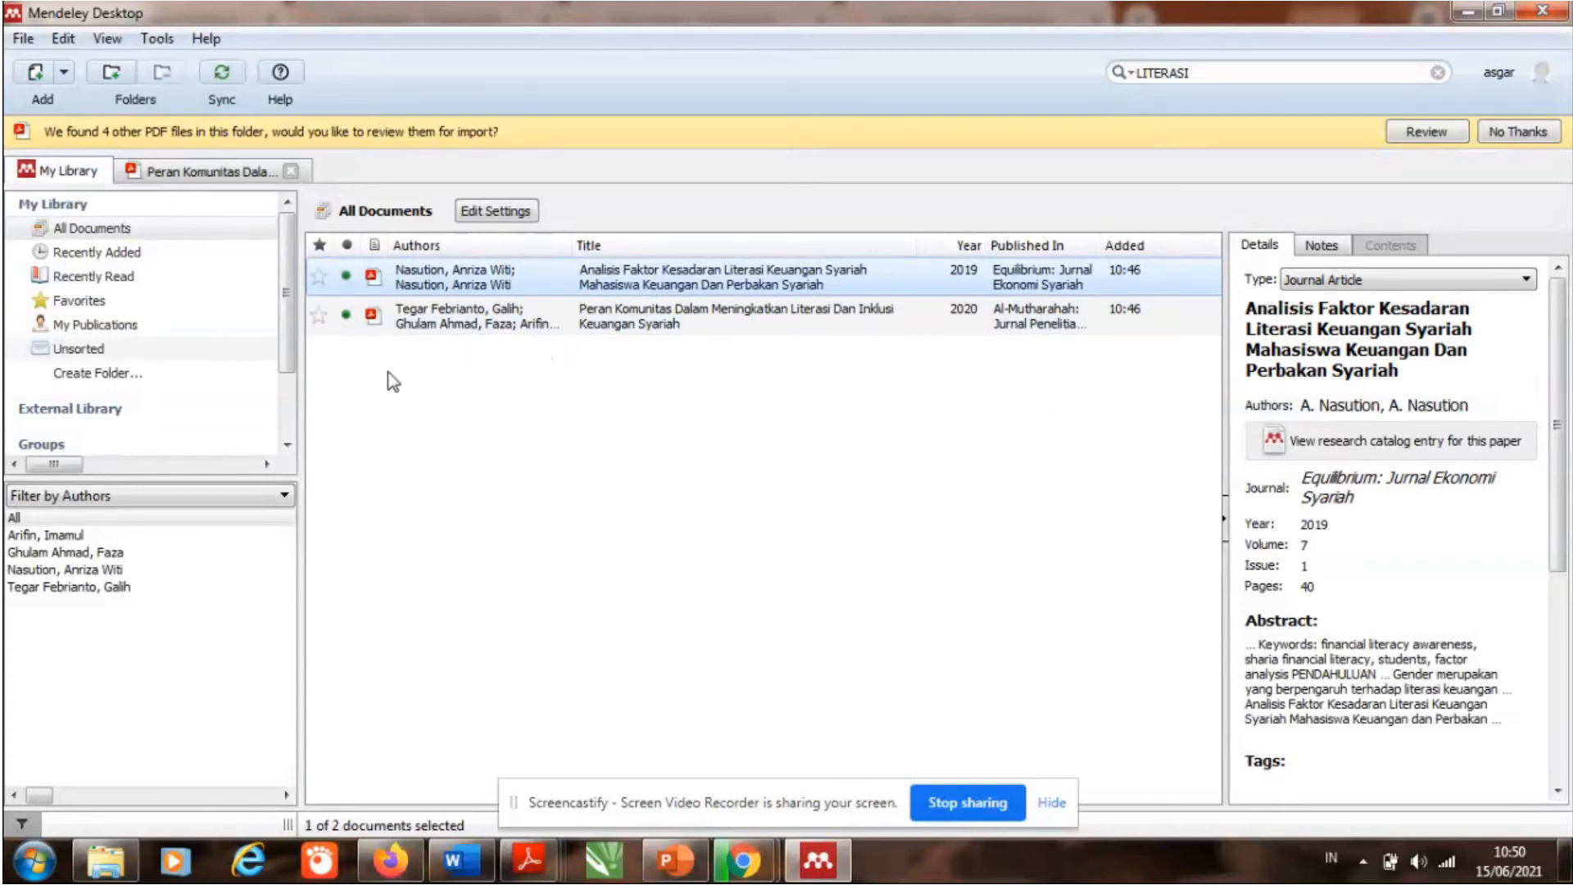
click(318, 278)
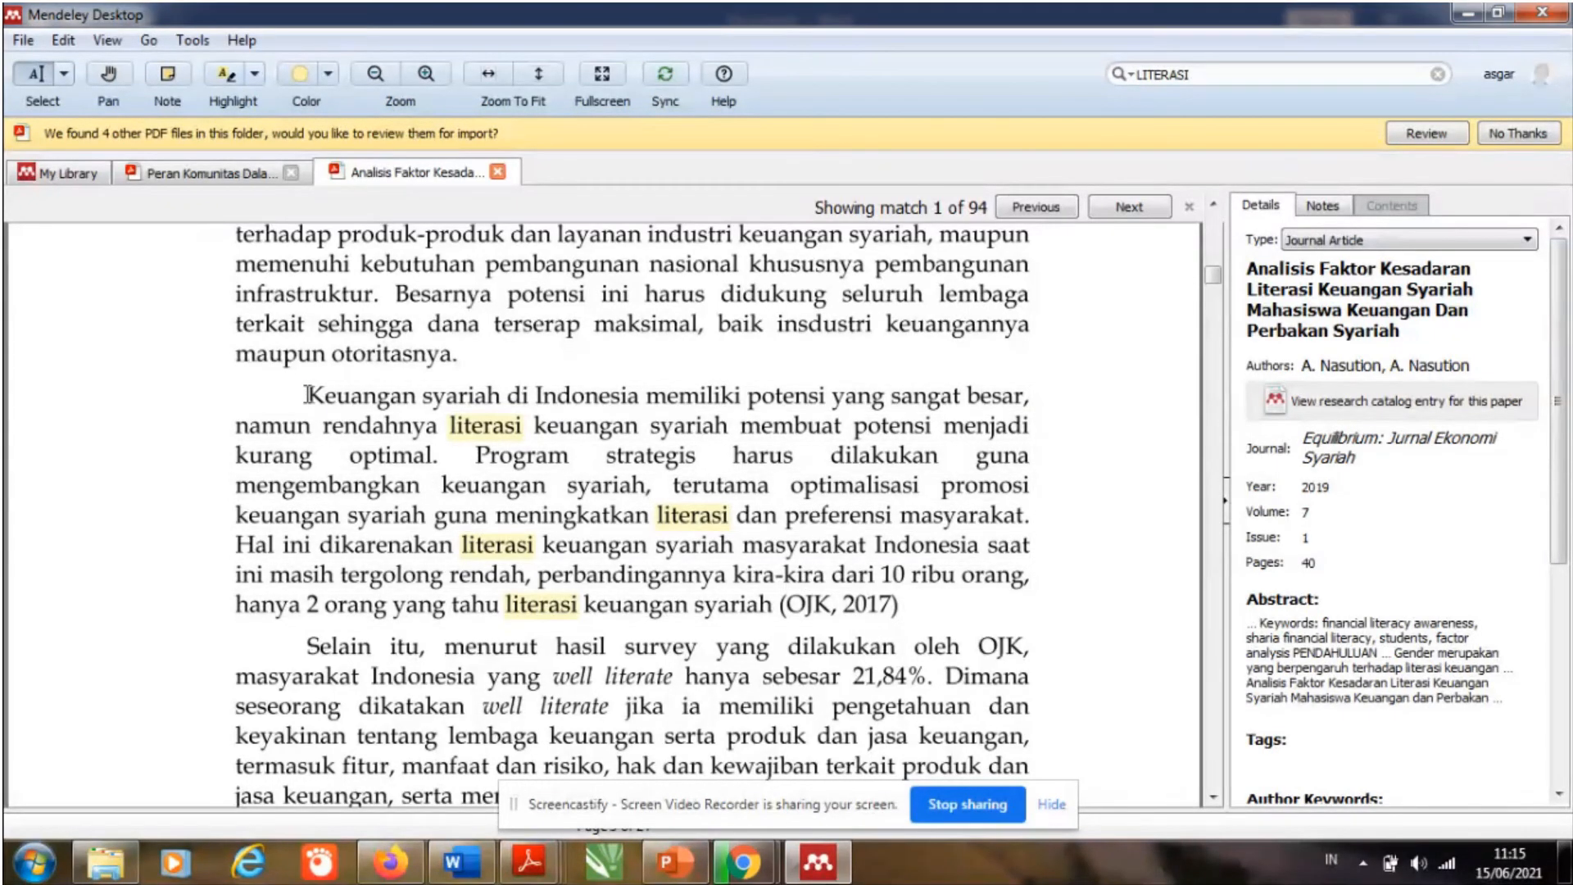
Step: Select the PDF paragraph from "Keuangan syariah di Indonesia" through "(OJK, 2017)"
drag(303, 394, 399, 425)
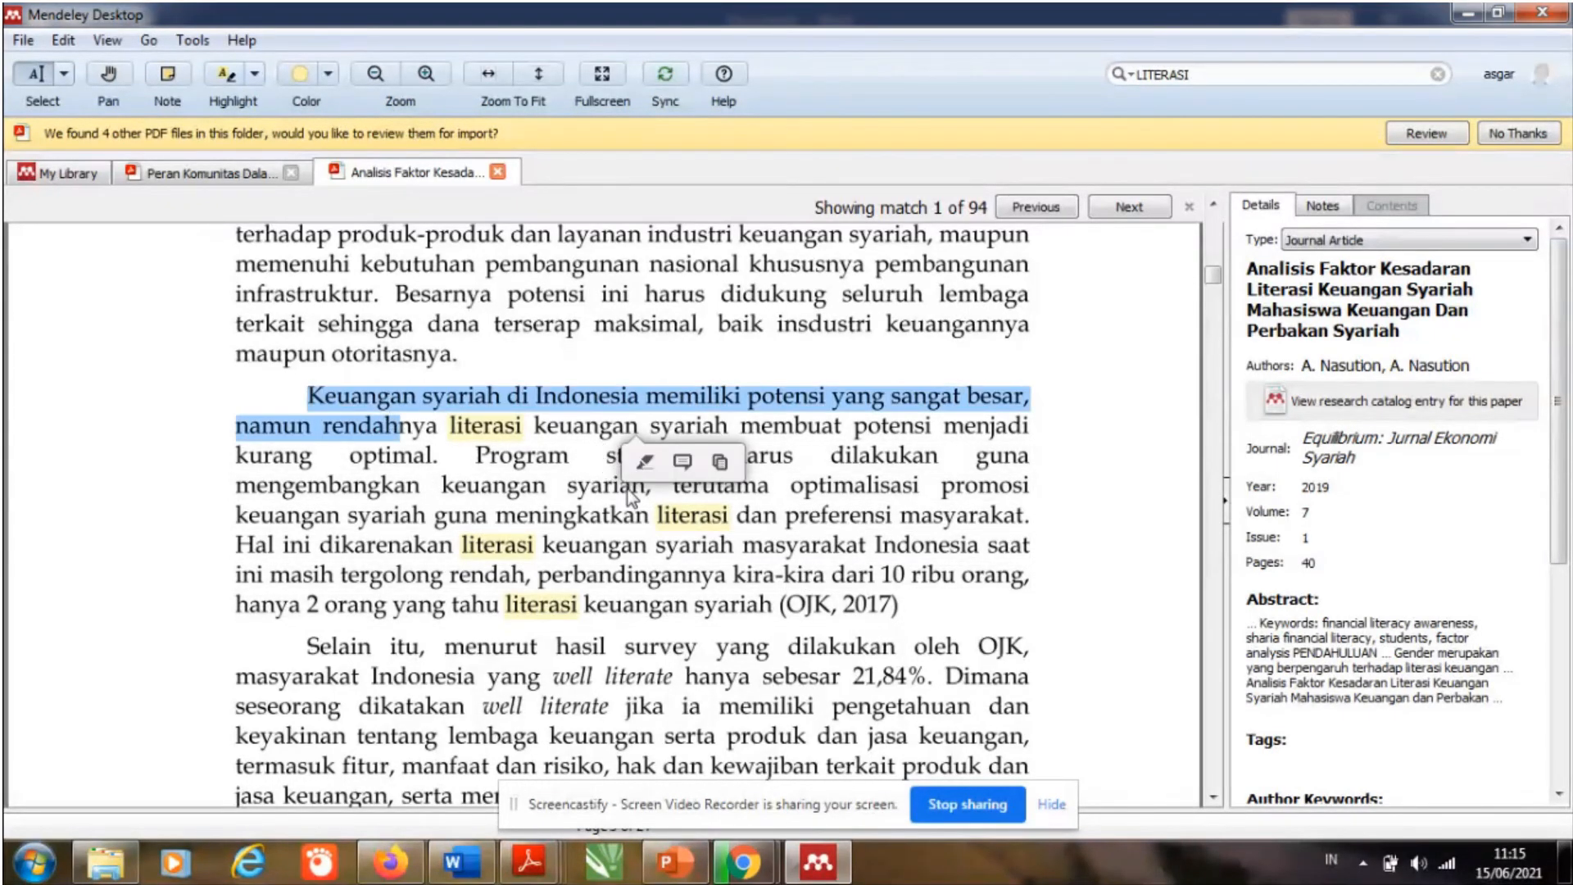
click(752, 522)
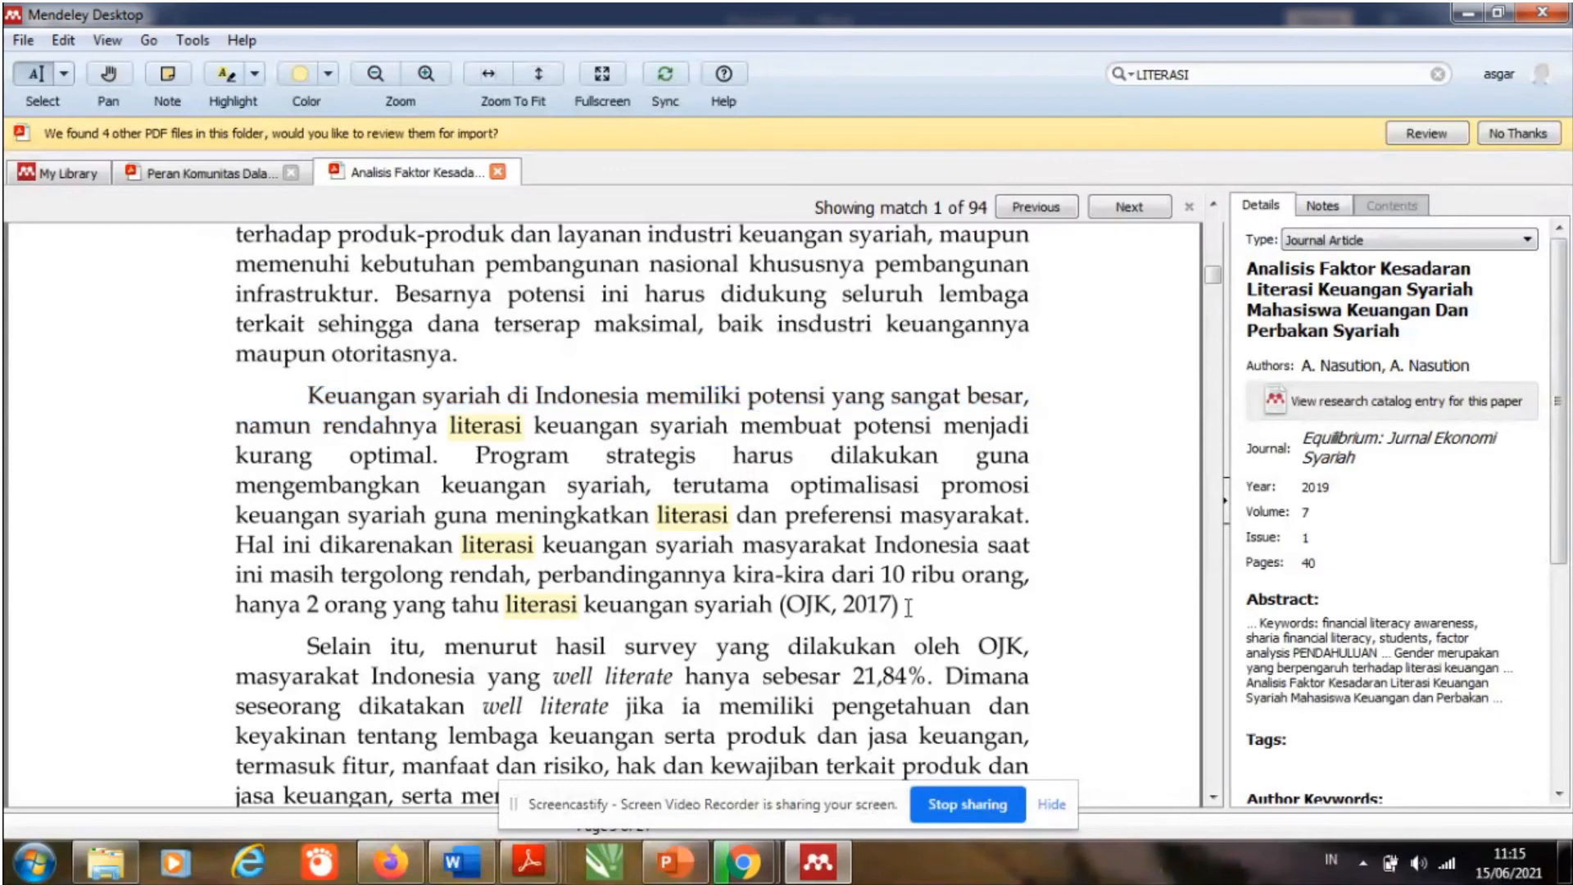
mouse_move(887, 591)
mouse_down()
mouse_move(309, 385)
mouse_move(889, 583)
mouse_move(897, 621)
mouse_up()
click(310, 388)
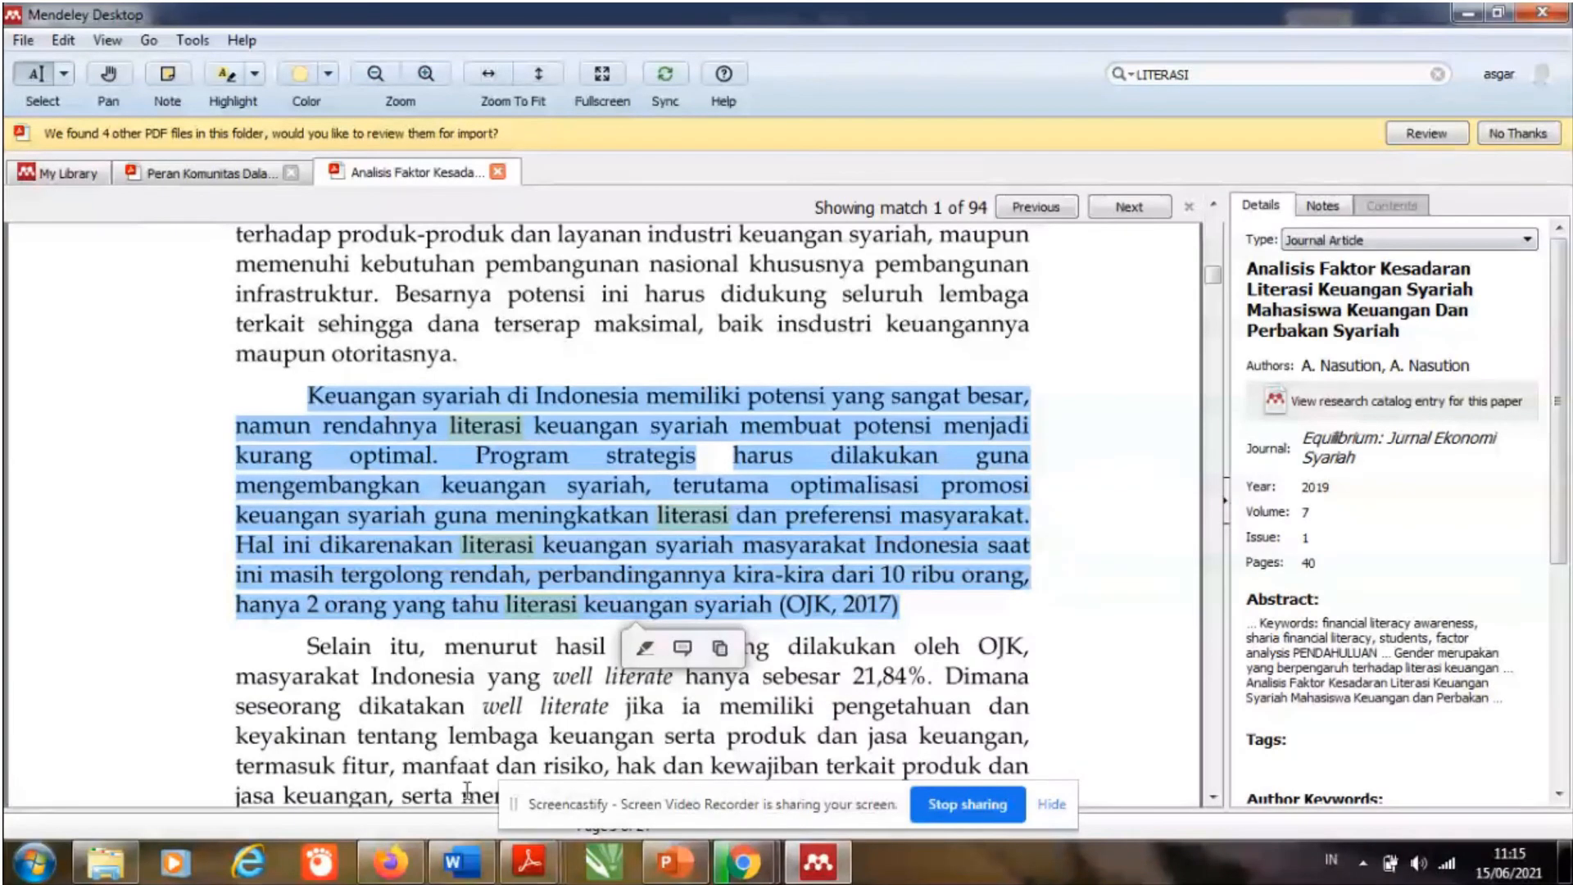
Step: In Word, insert a Mendeley citation of the 2019 "Analisis Faktor Kesadaran Literasi" paper after "(OJK, 2017)" and restore the paragraph break before "Sebagai Negara"
click(459, 863)
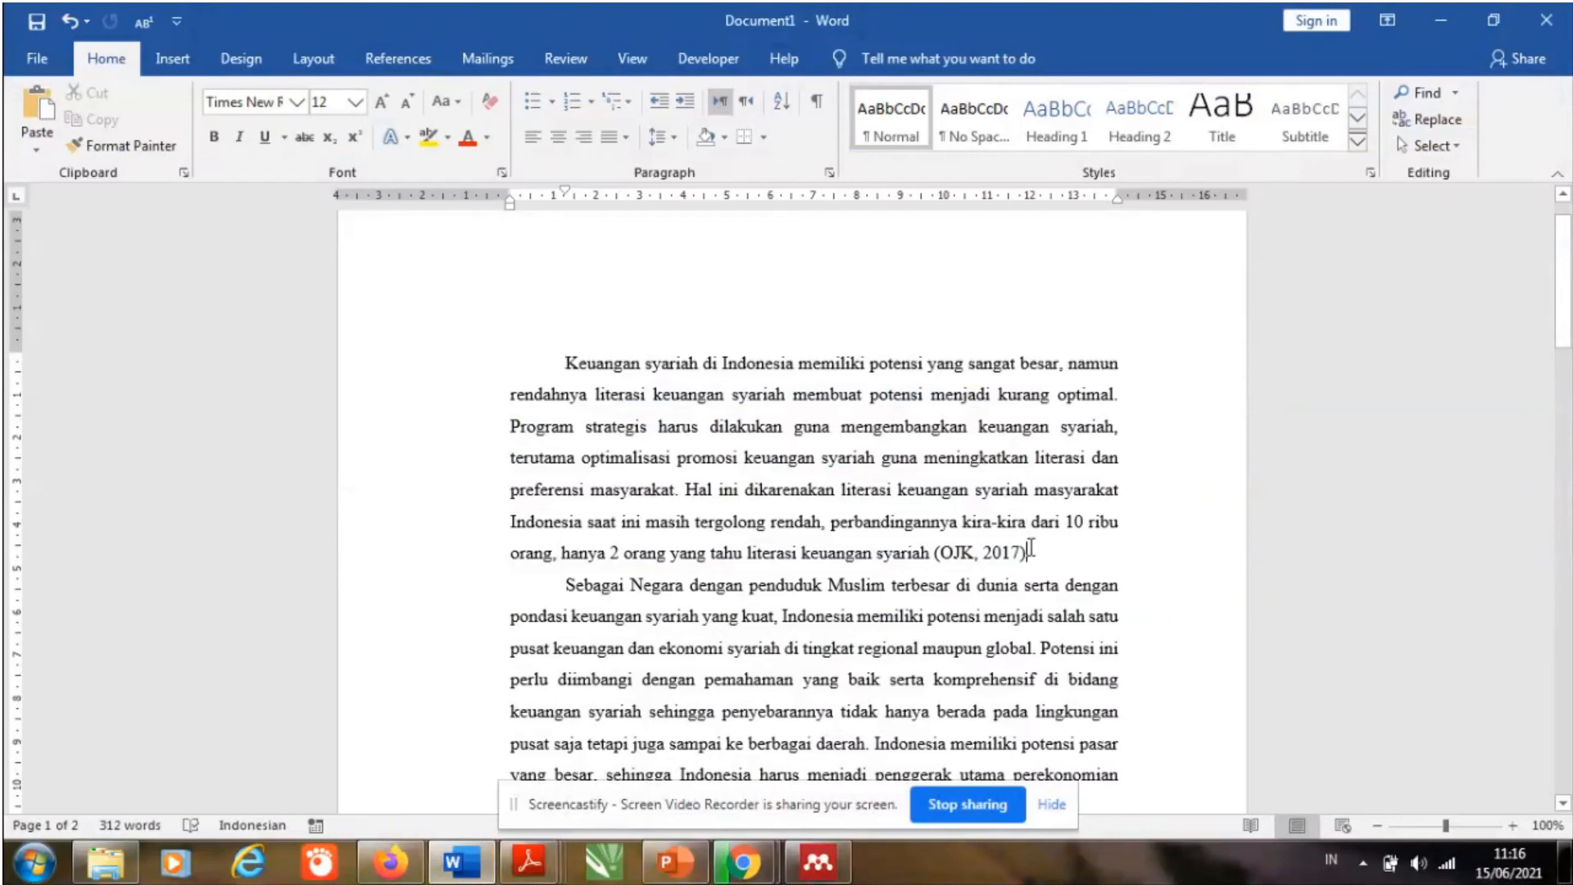
drag(1029, 551, 922, 527)
click(922, 527)
double_click(1026, 552)
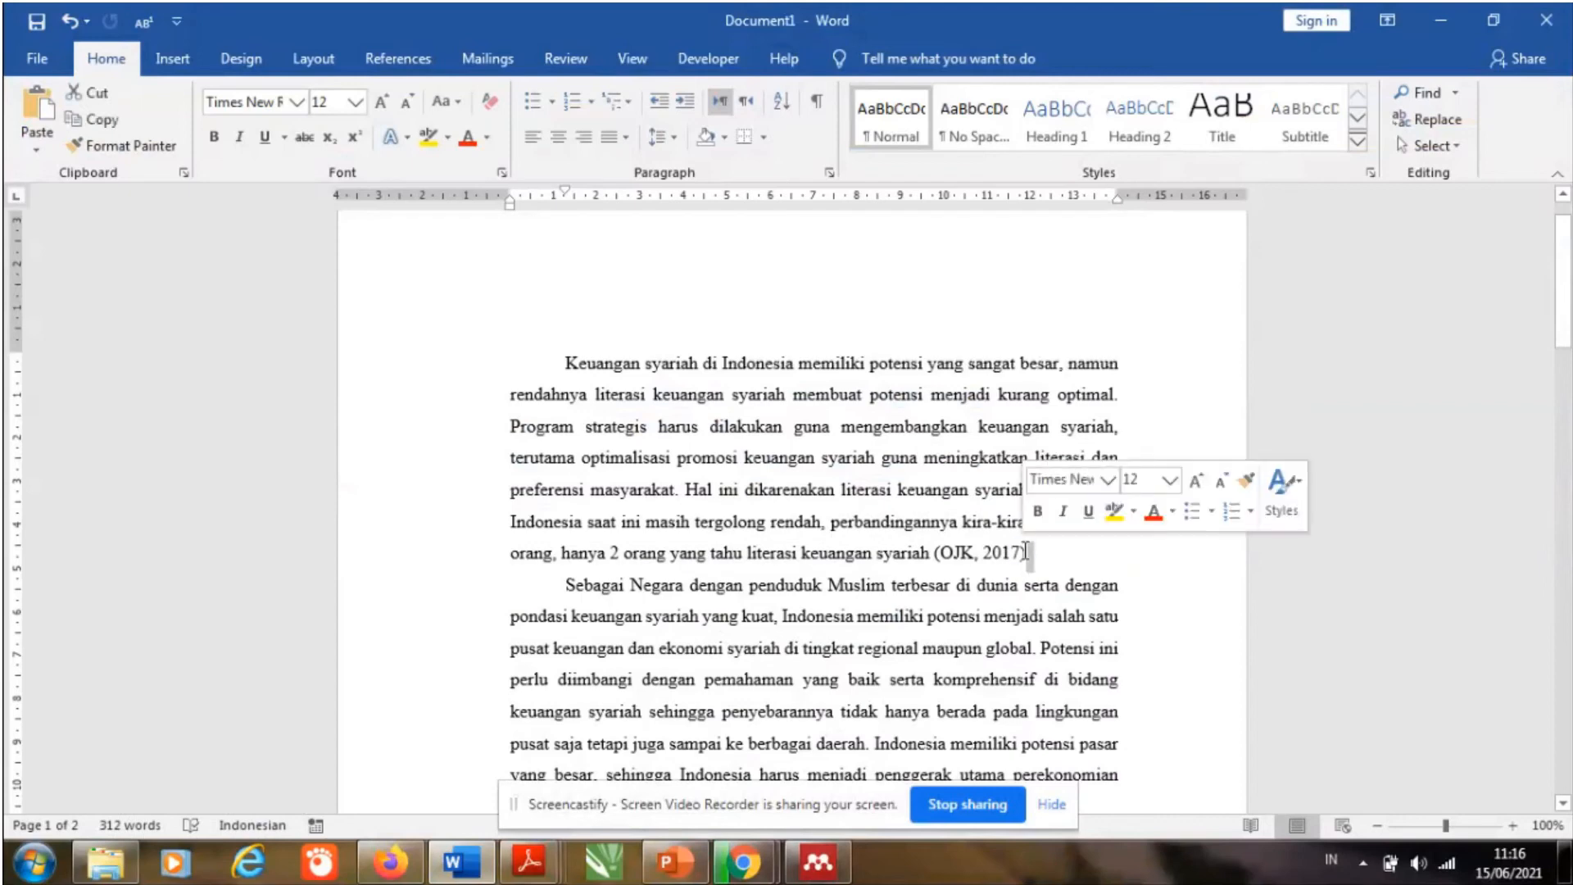
click(399, 58)
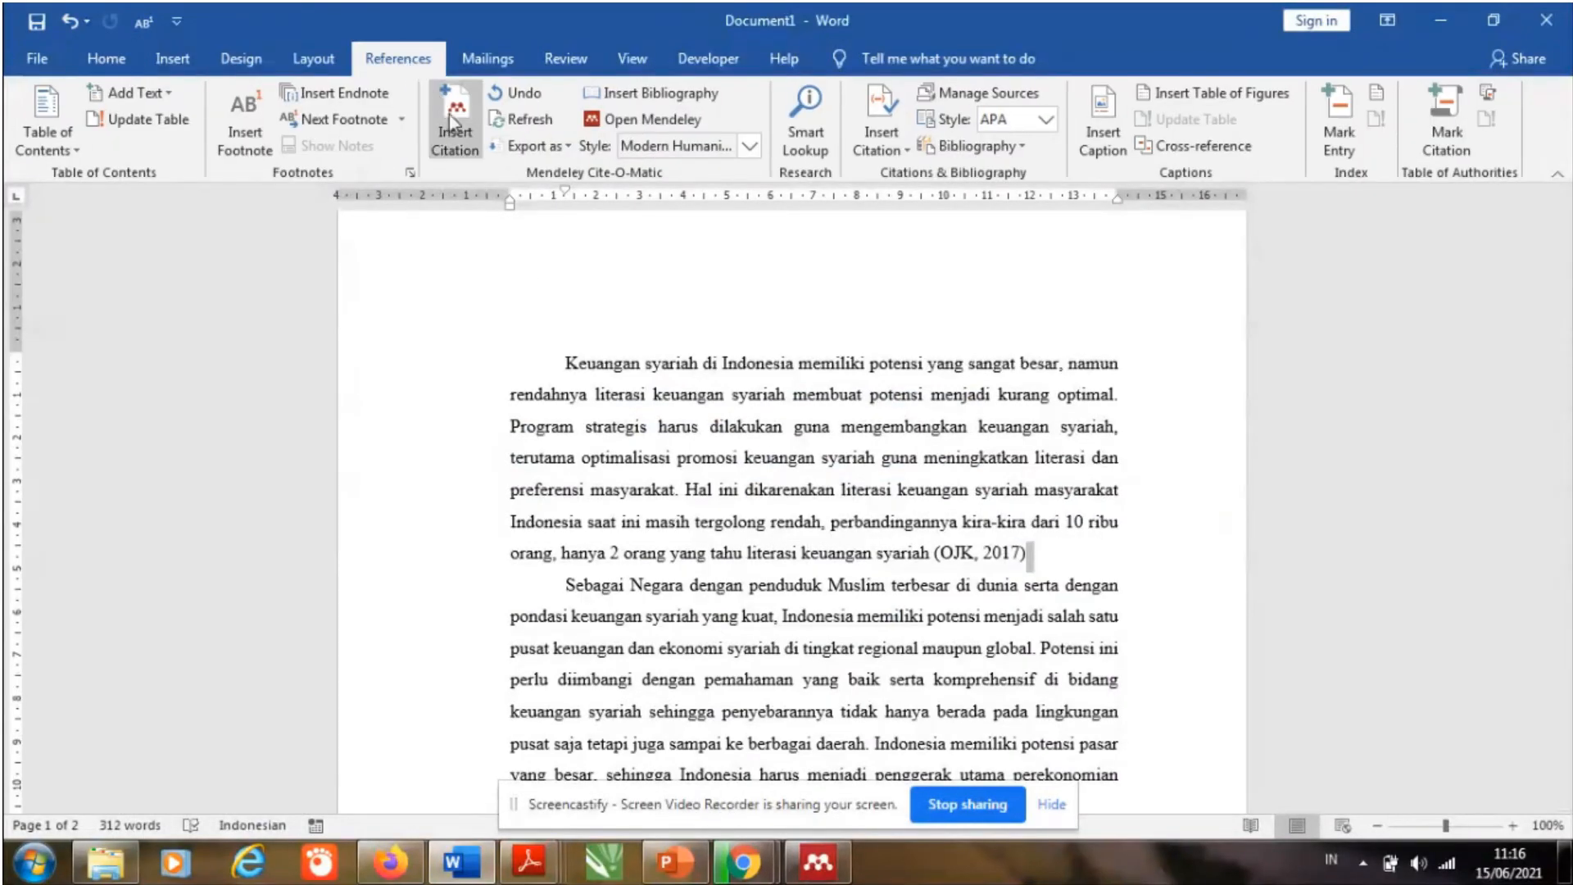
click(465, 129)
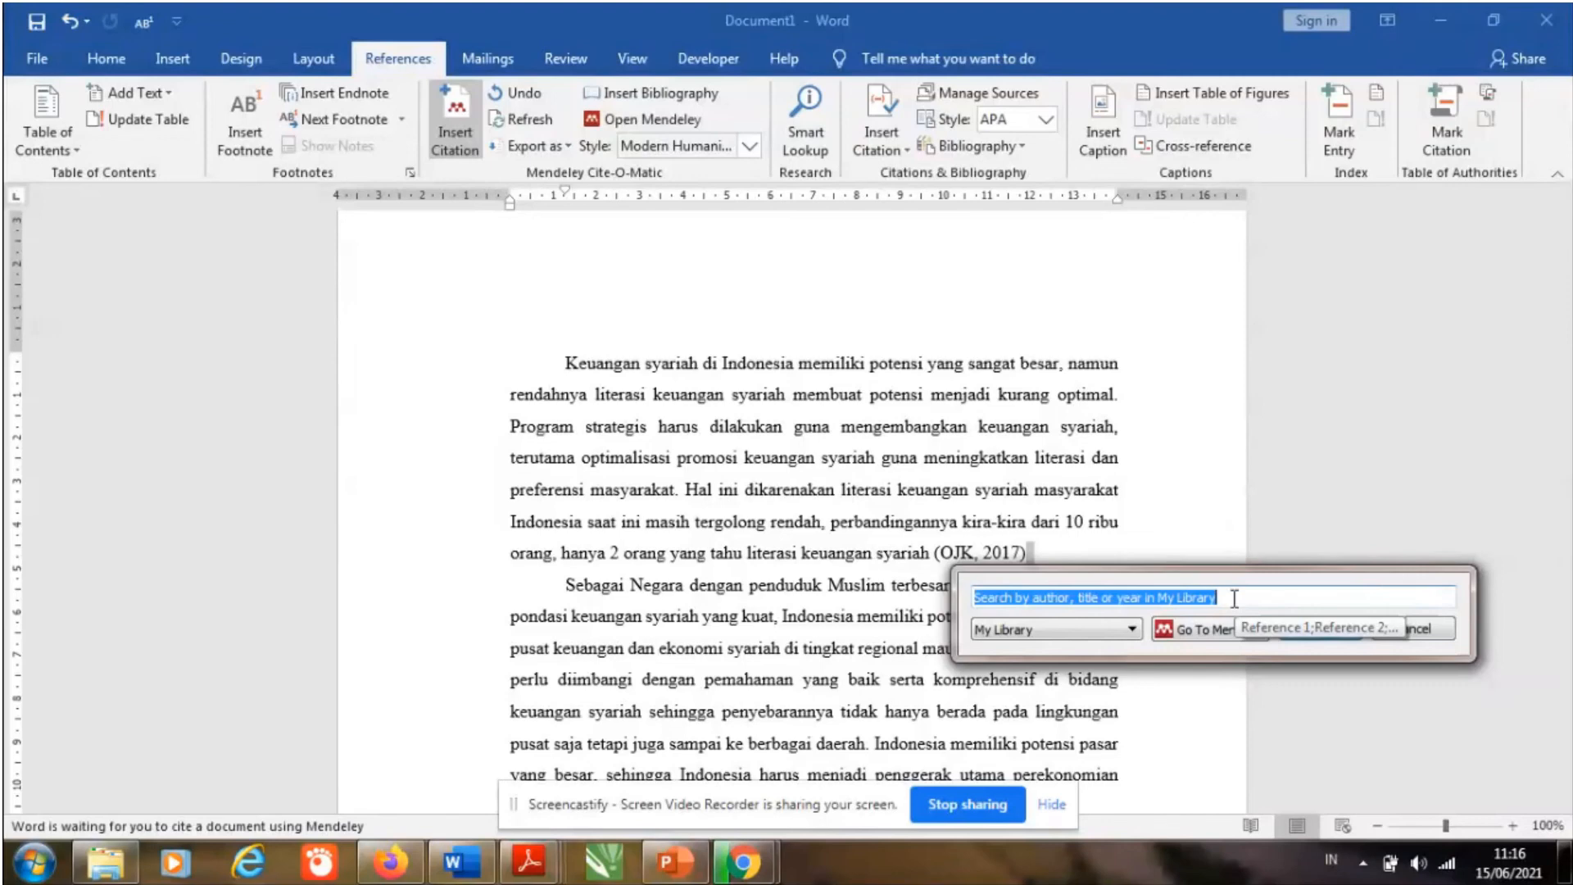
text(NA)
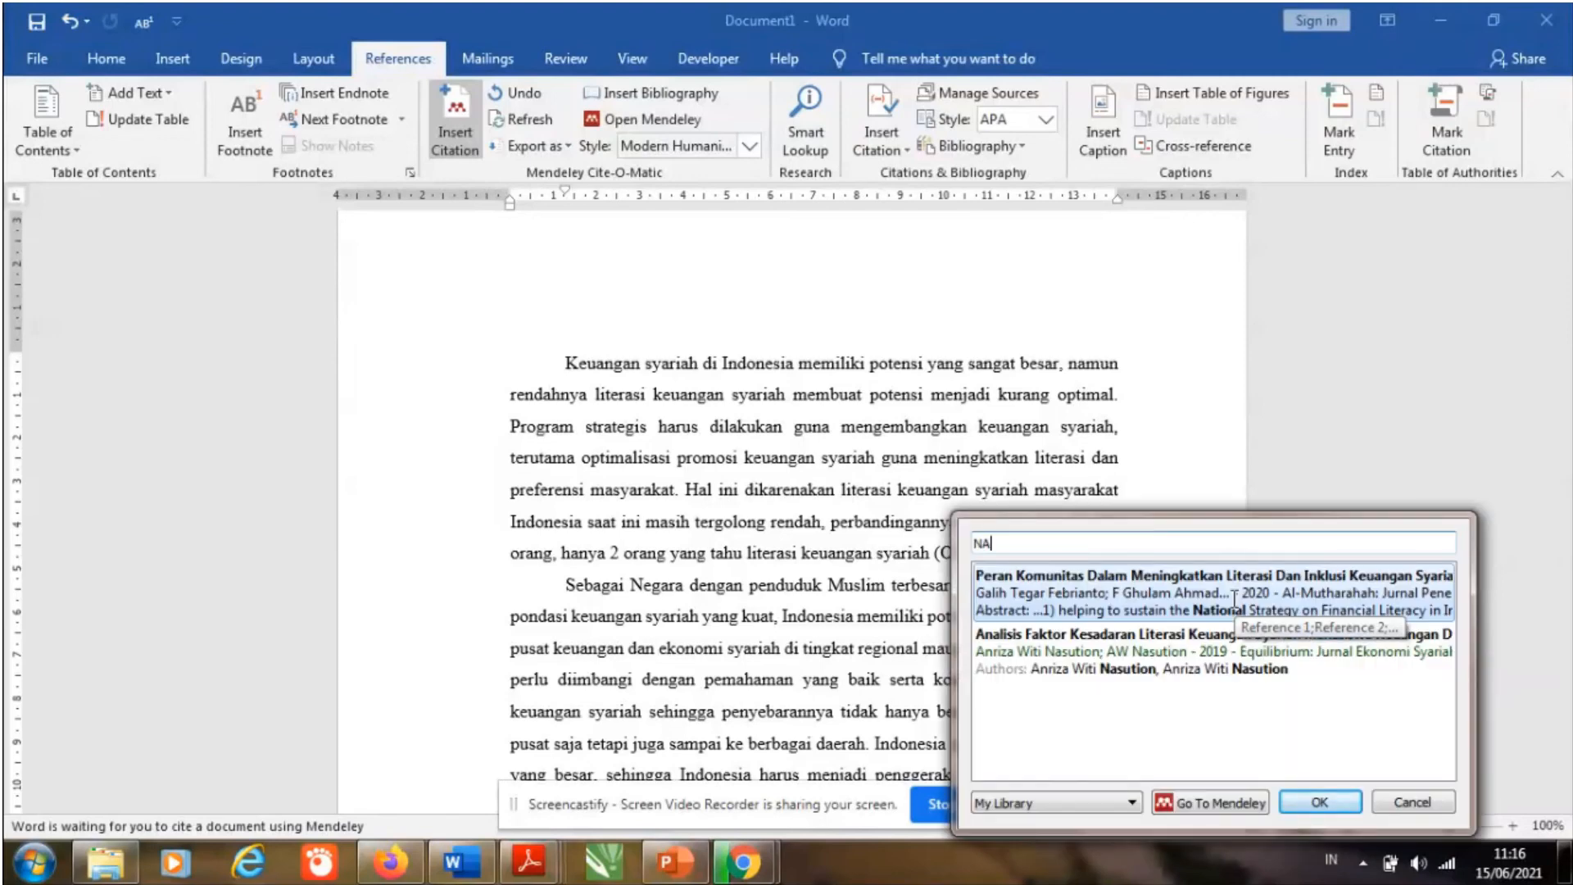
text(SUT)
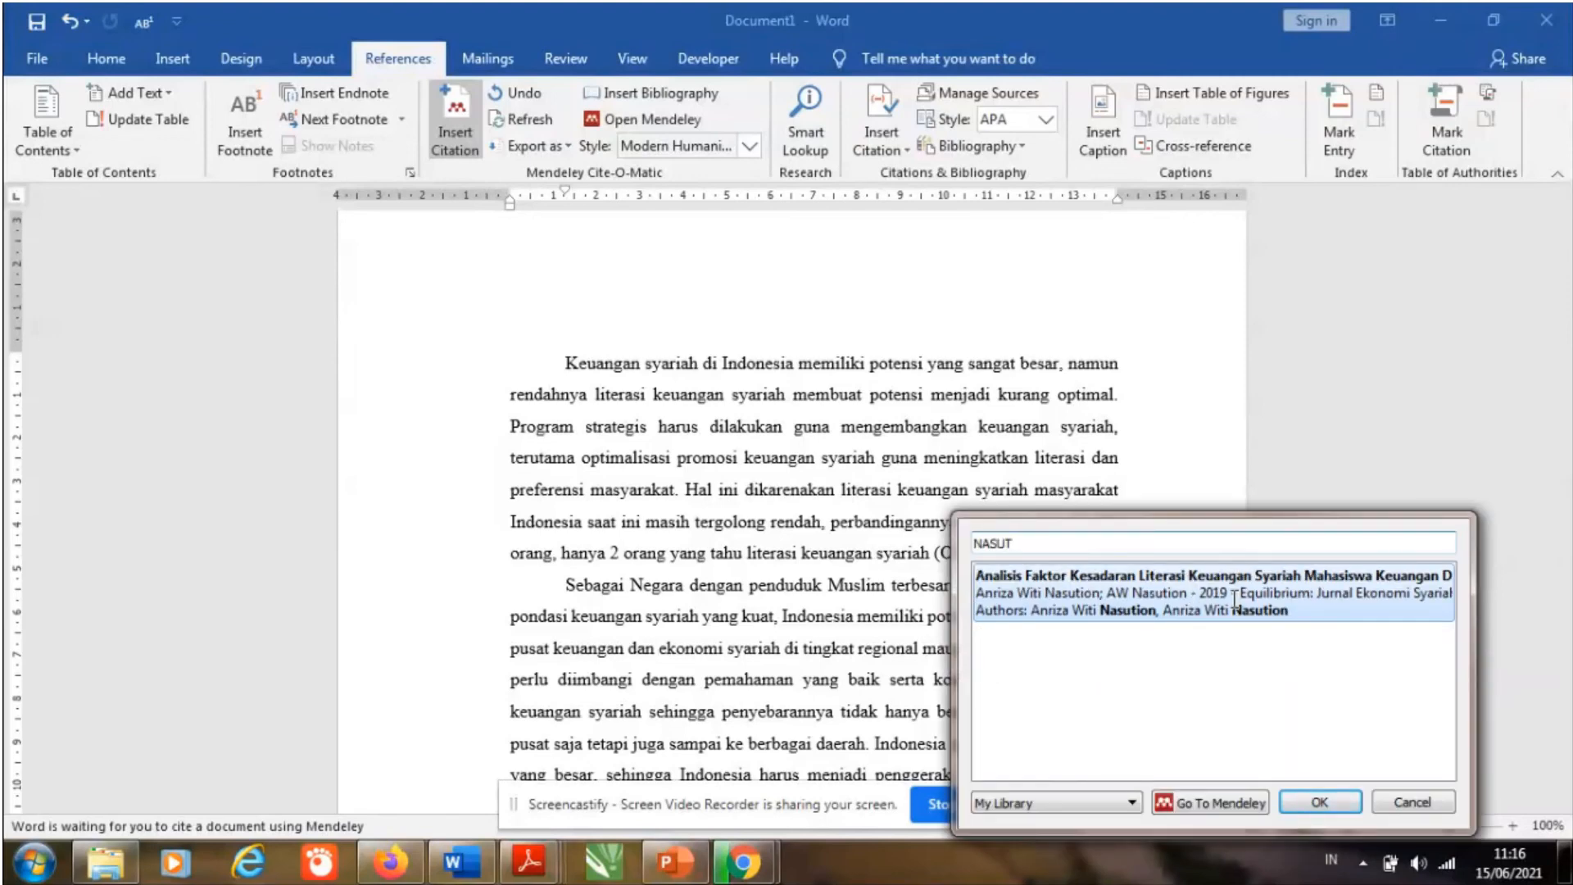
click(1218, 616)
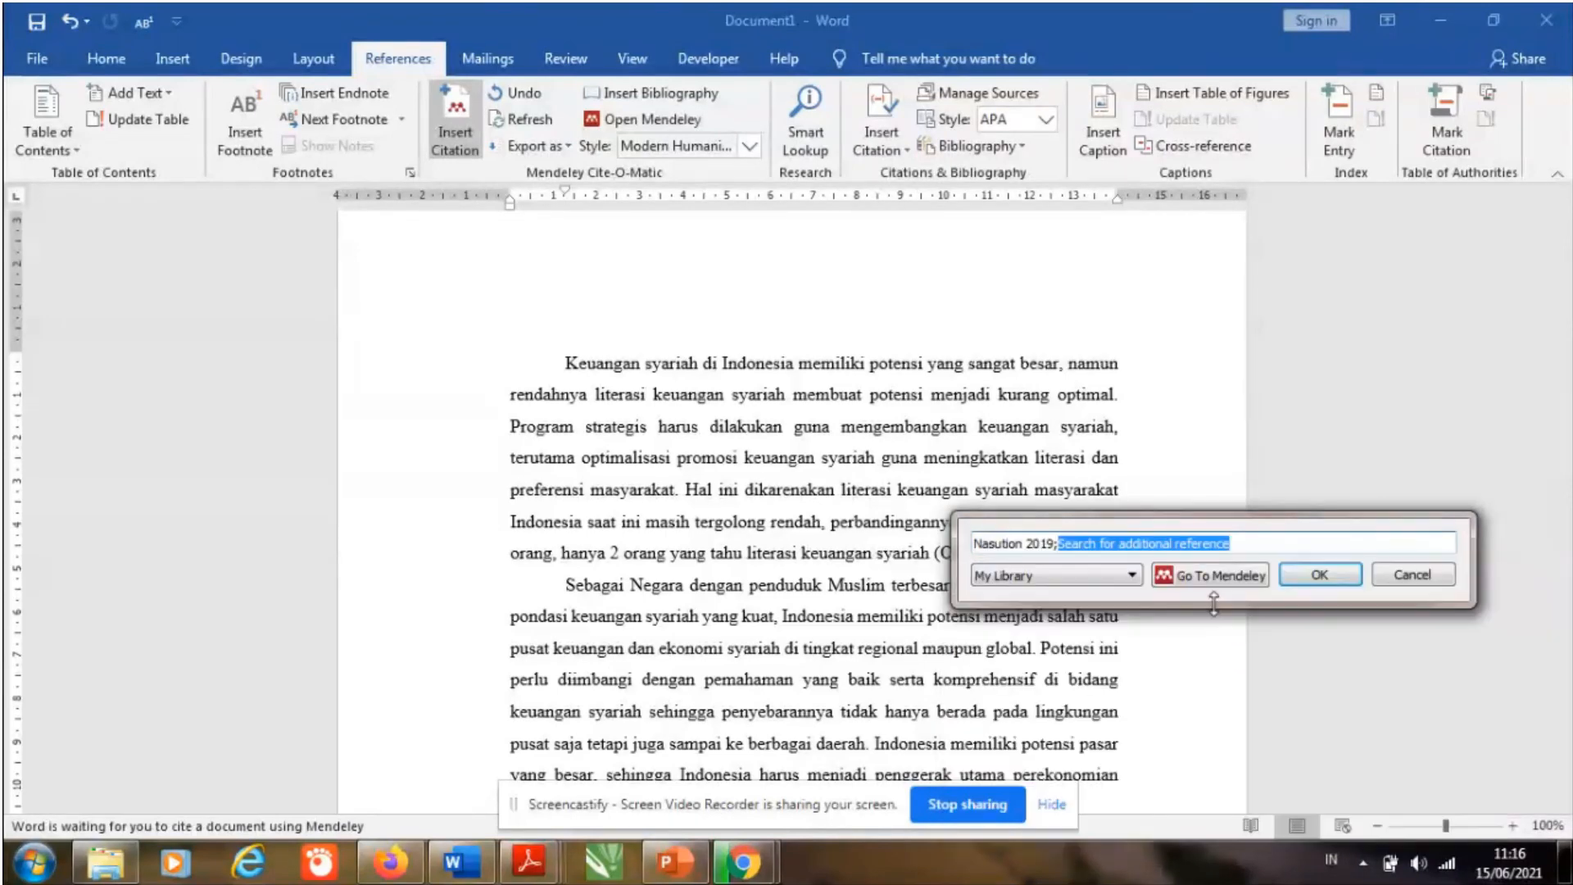
click(1316, 578)
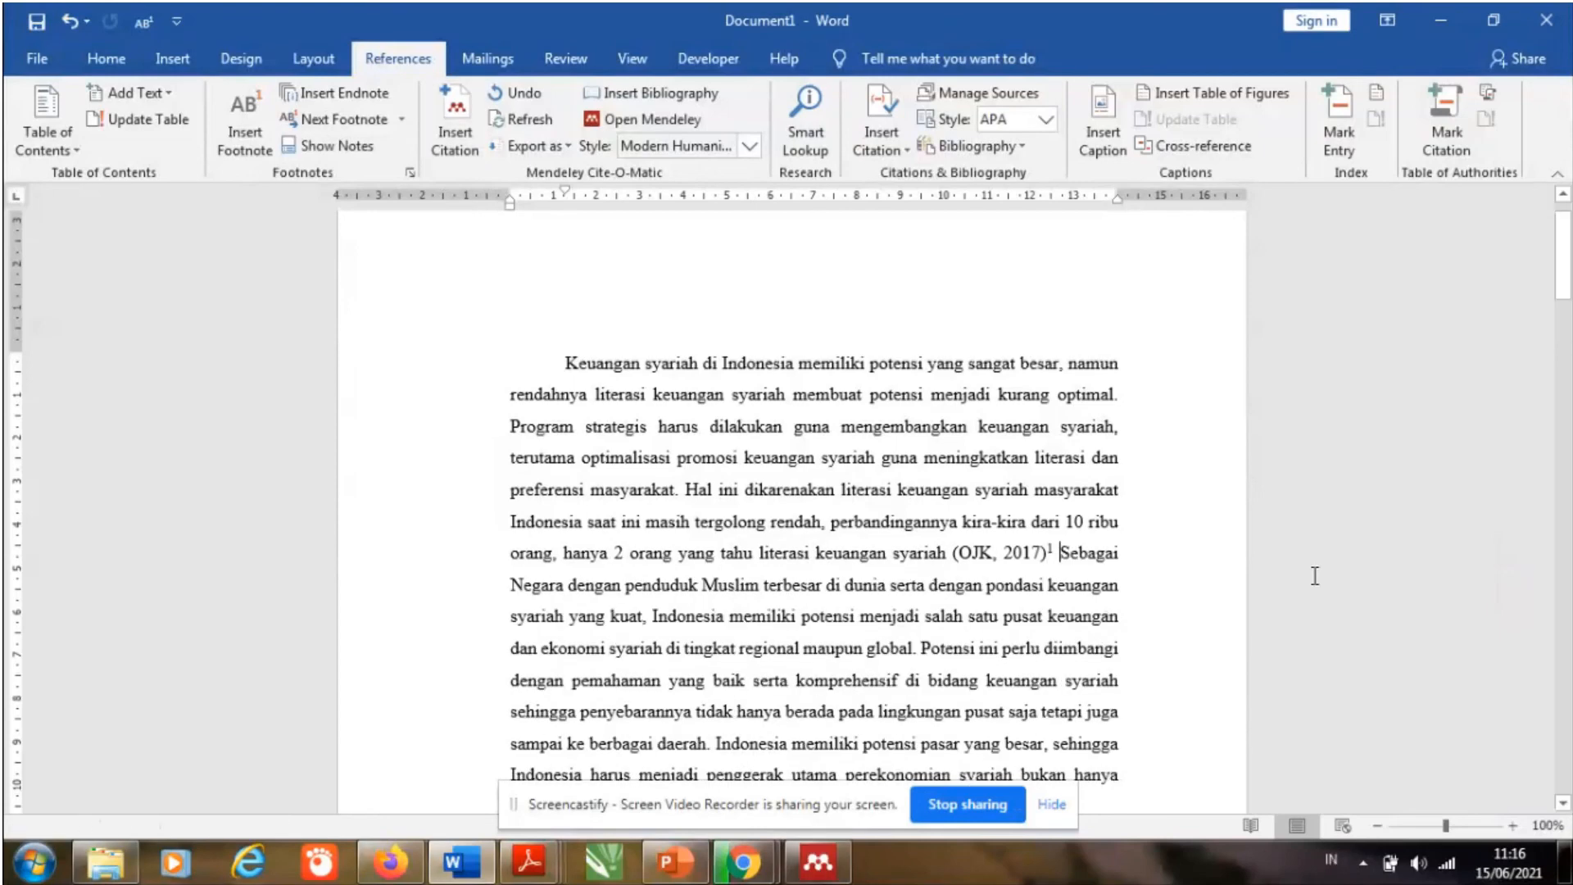
key(Return)
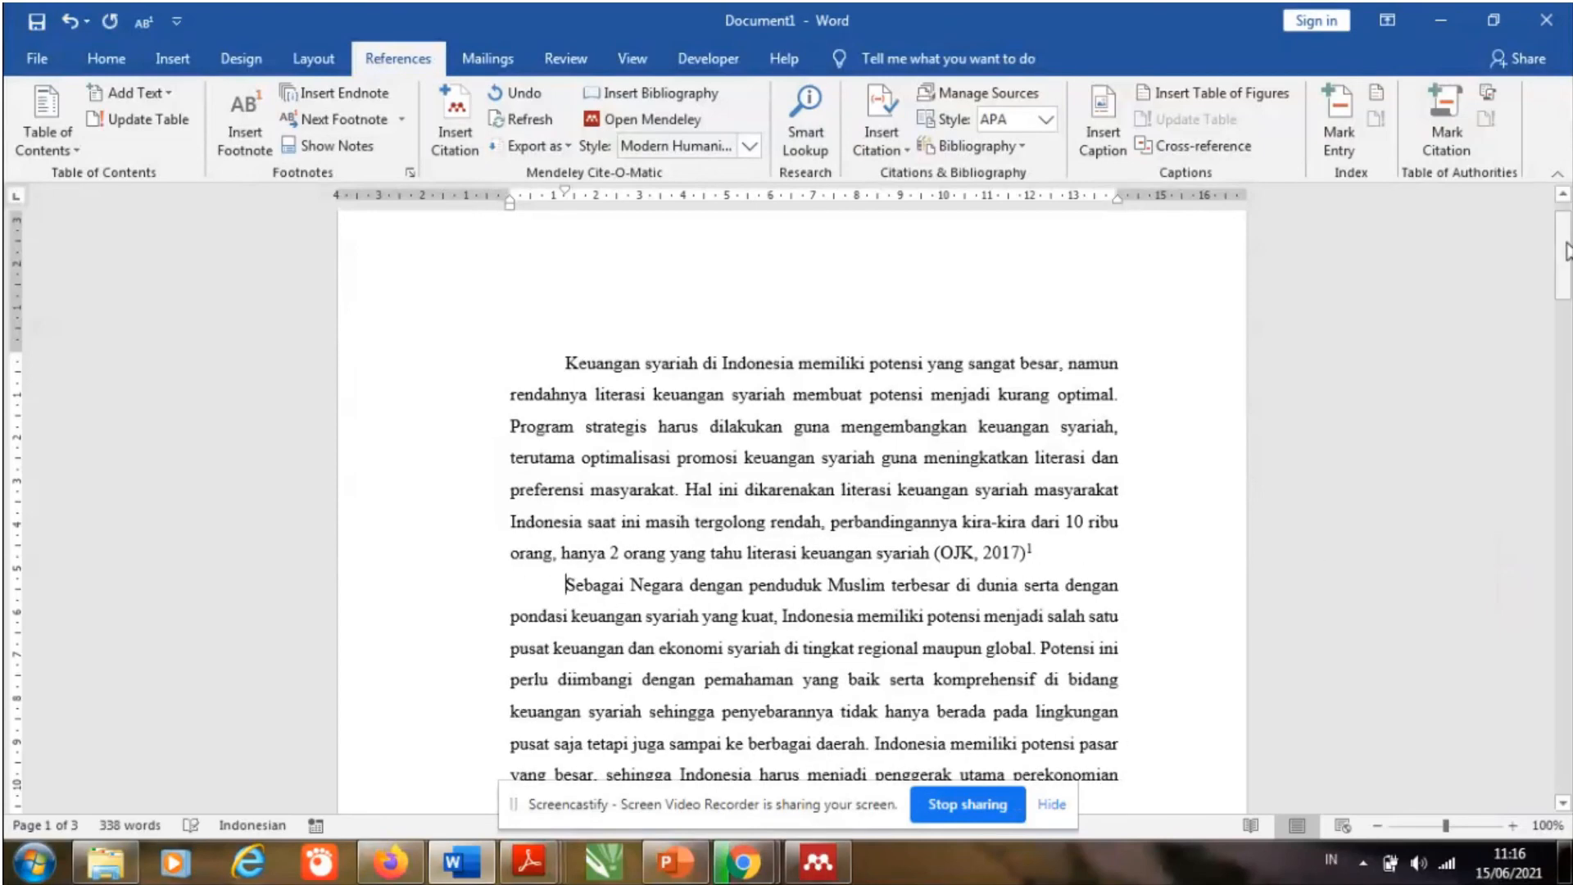
Step: Go to the citation's footnote at the end of page 1 and select its entire text
drag(1567, 239, 1567, 365)
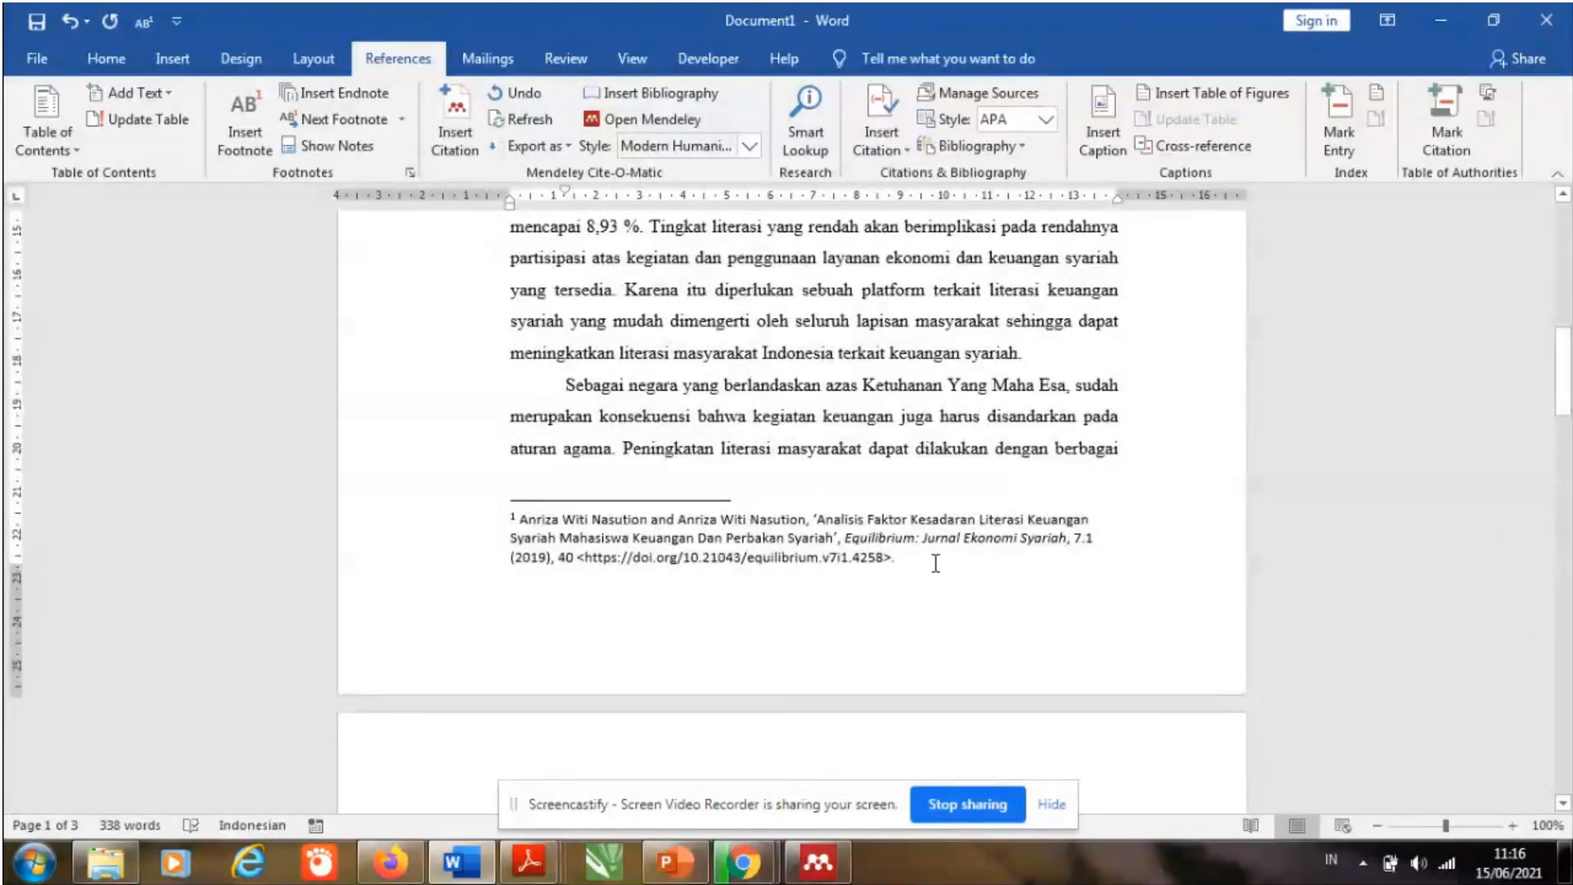
triple_click(643, 534)
drag(643, 534, 506, 520)
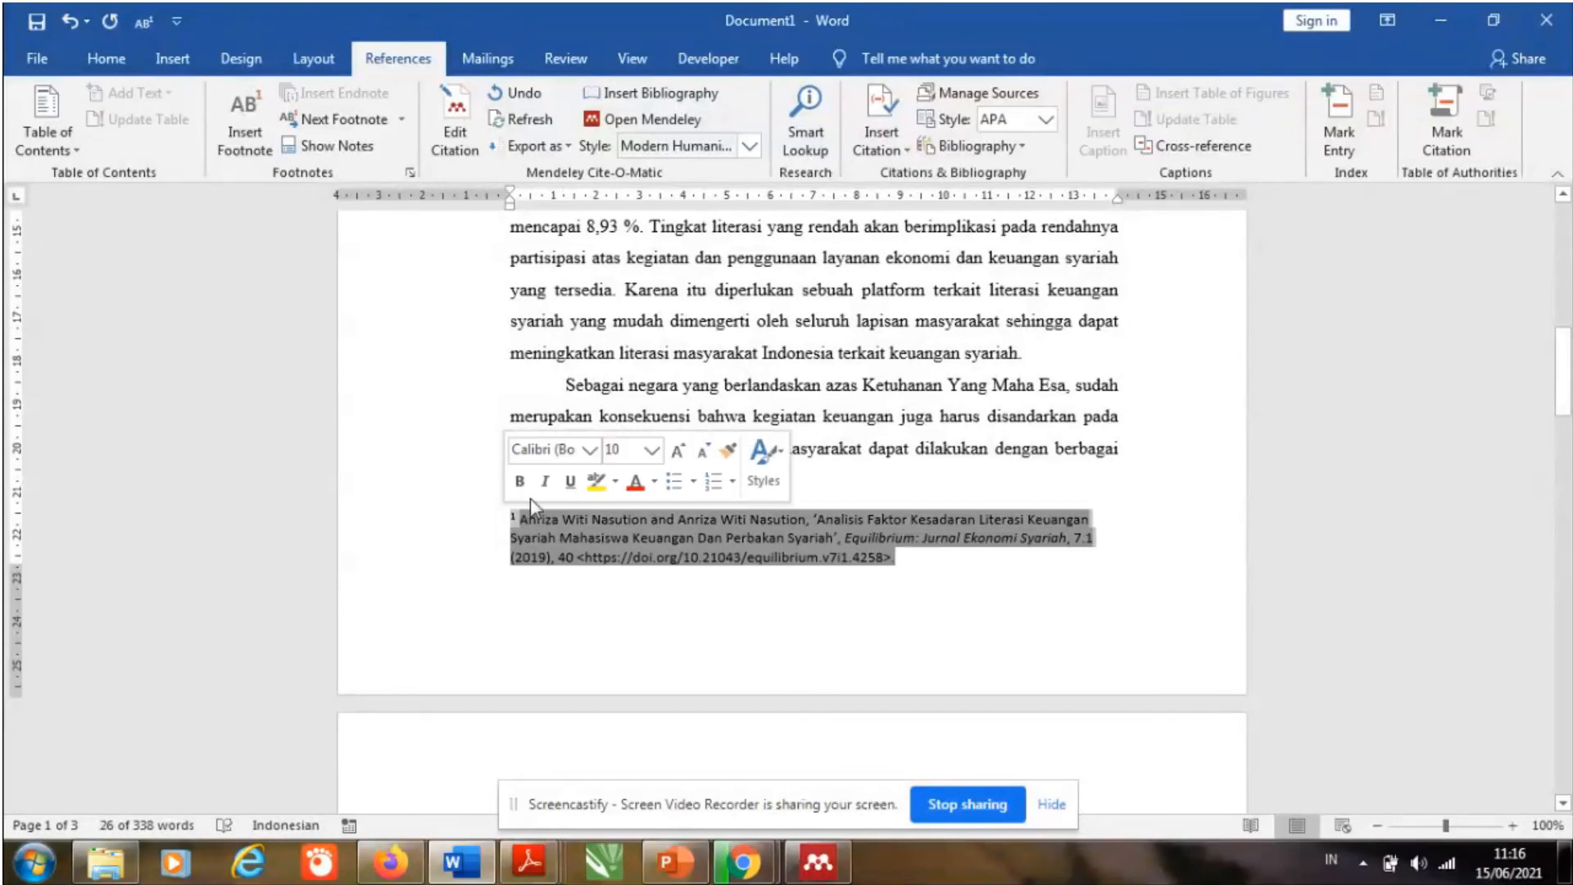
Step: Set the selected footnote text to Times New Roman and indent its first line by one tab
click(590, 452)
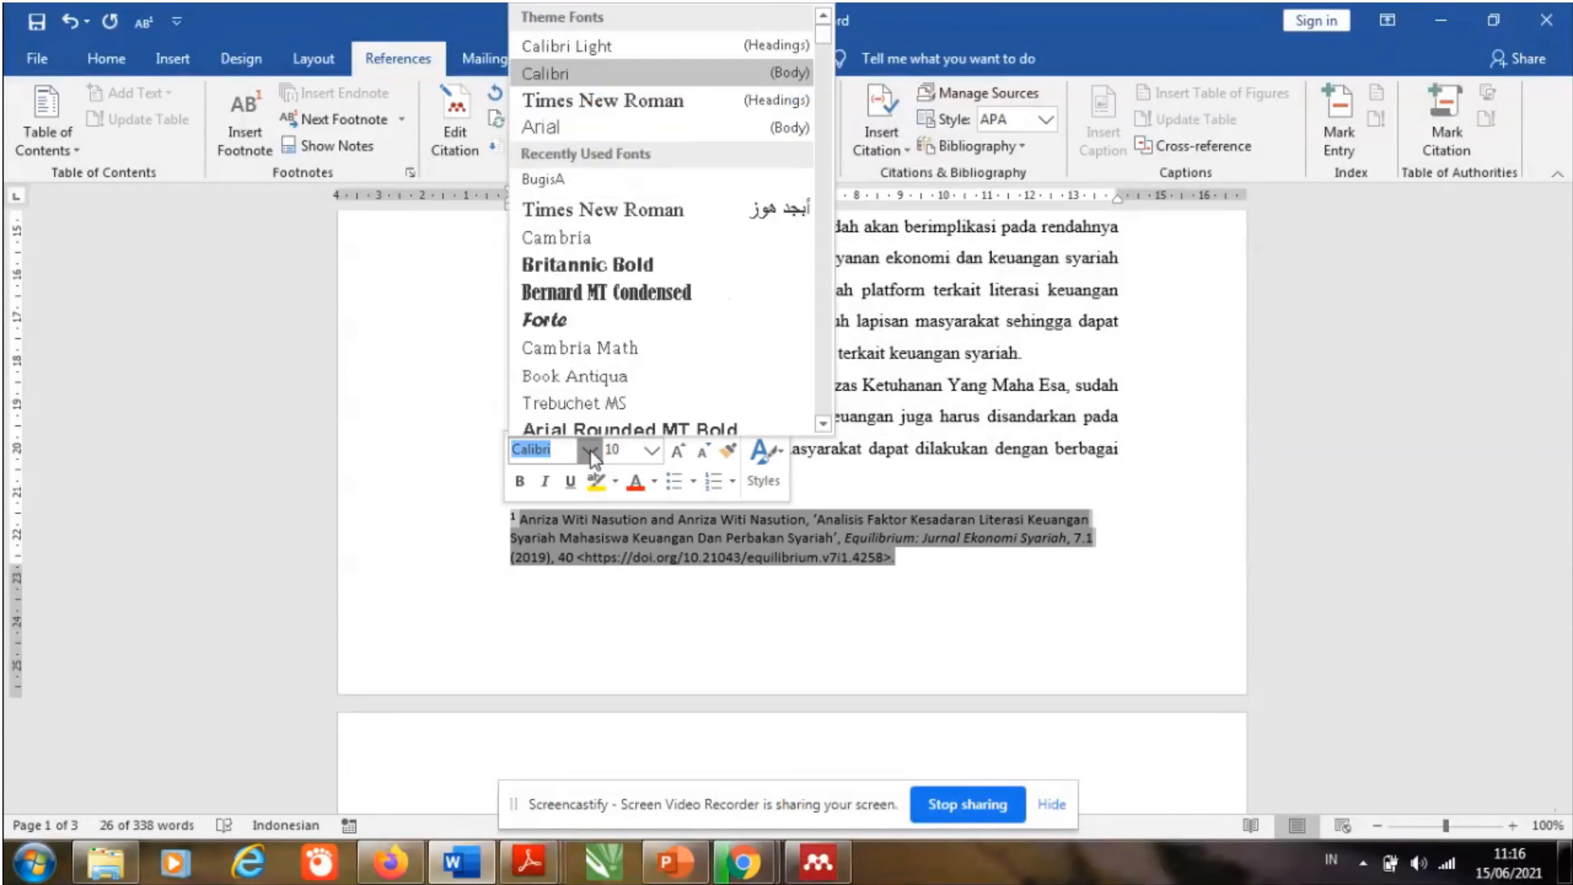
key(Down)
key(Return)
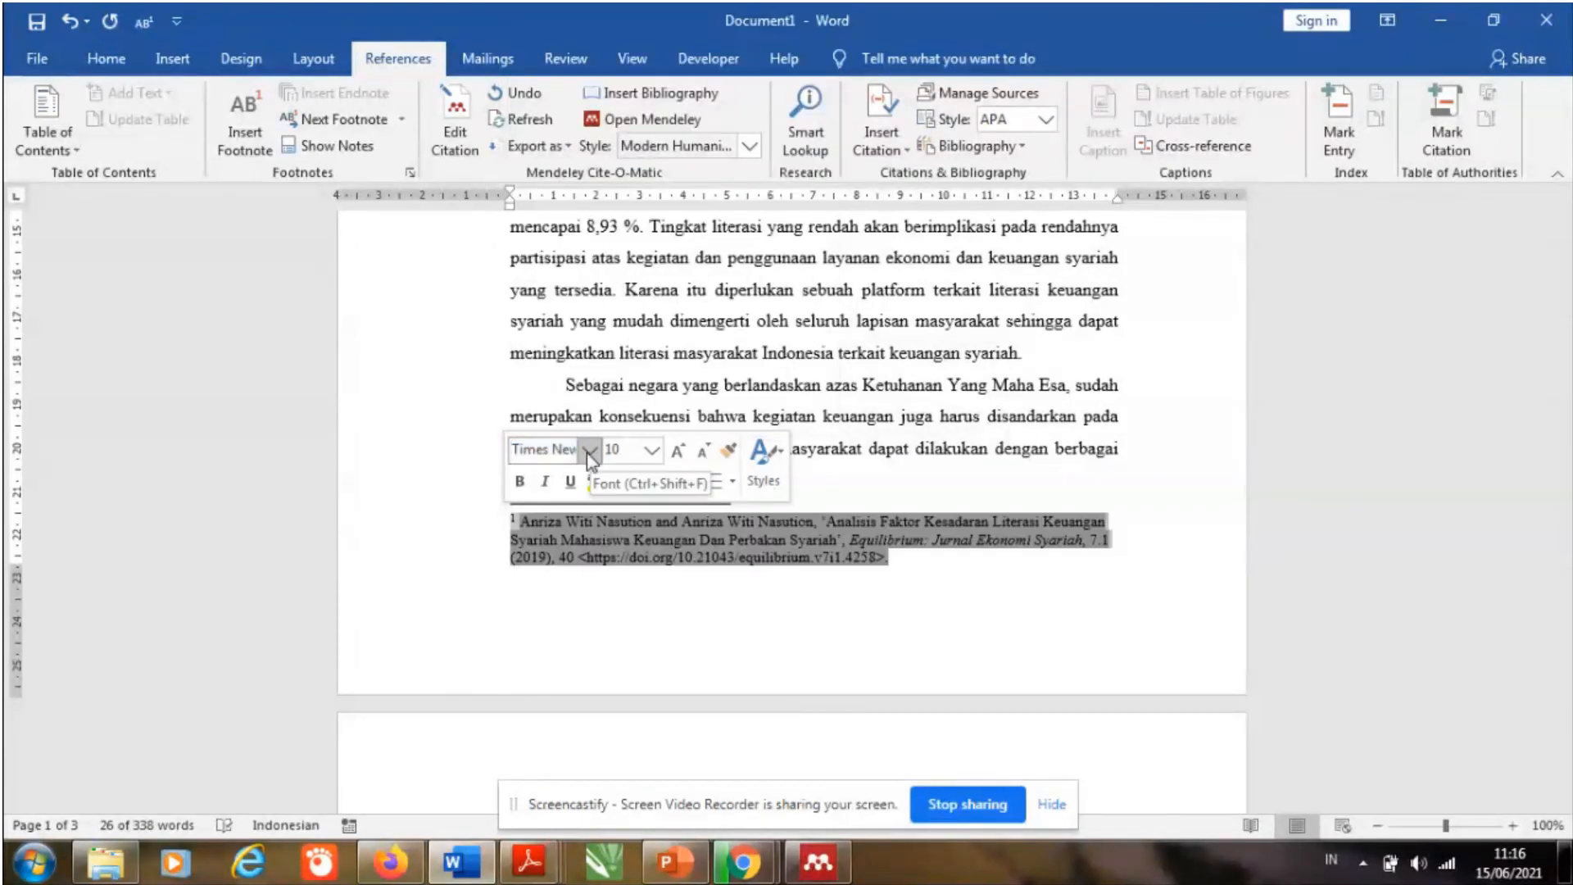
click(508, 519)
key(Tab)
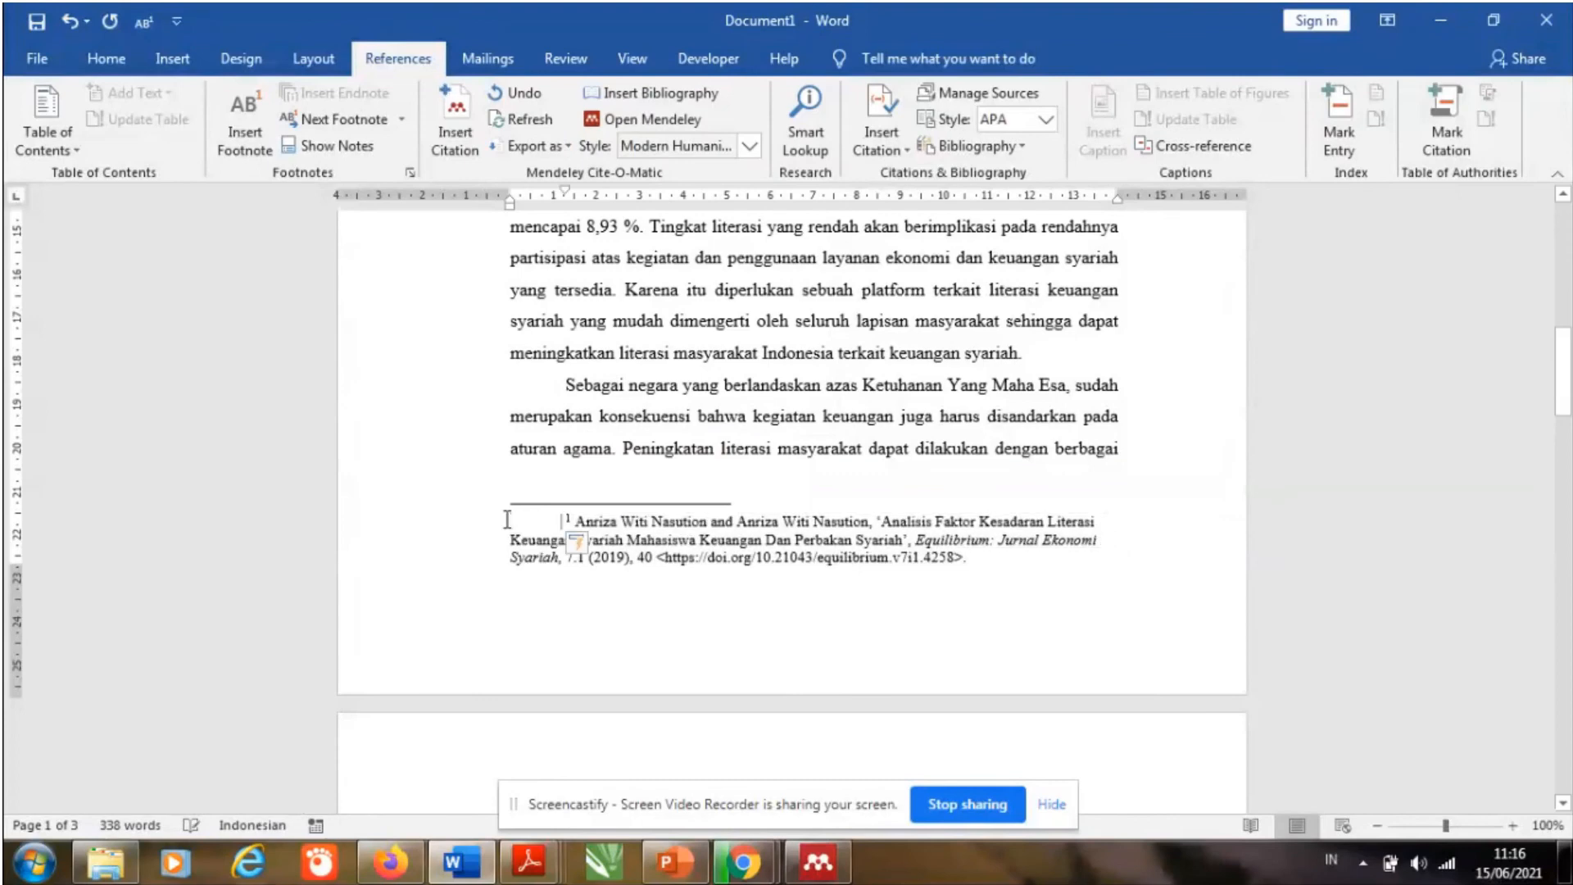
Step: Insert the Mendeley bibliography on the line below the "DAFTAR PUSTAKA" heading on page 3
drag(1571, 383, 1570, 631)
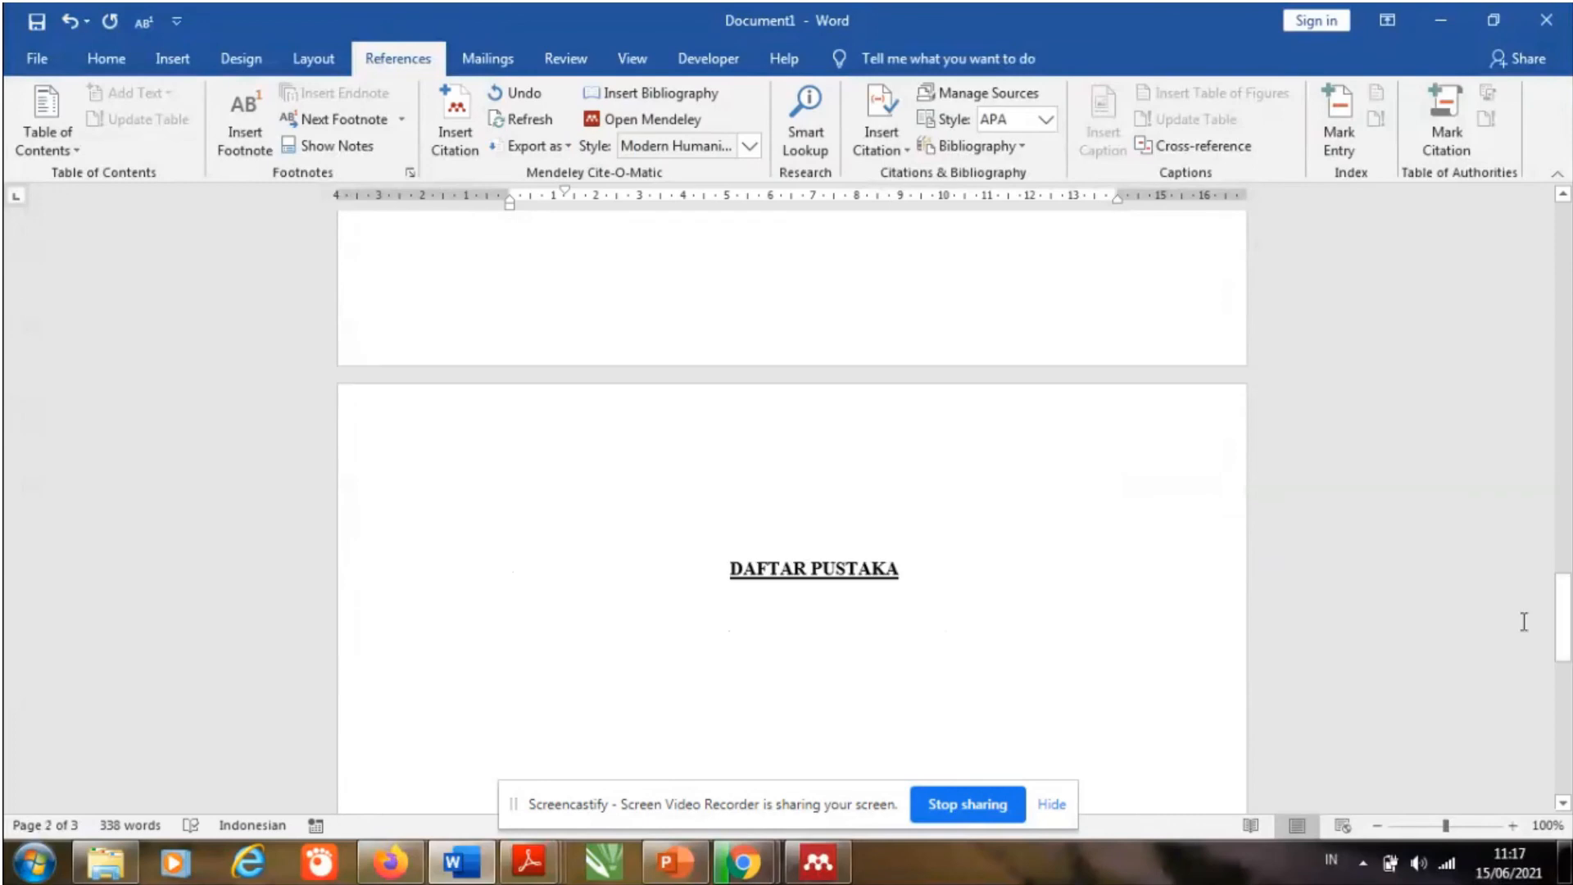
click(785, 620)
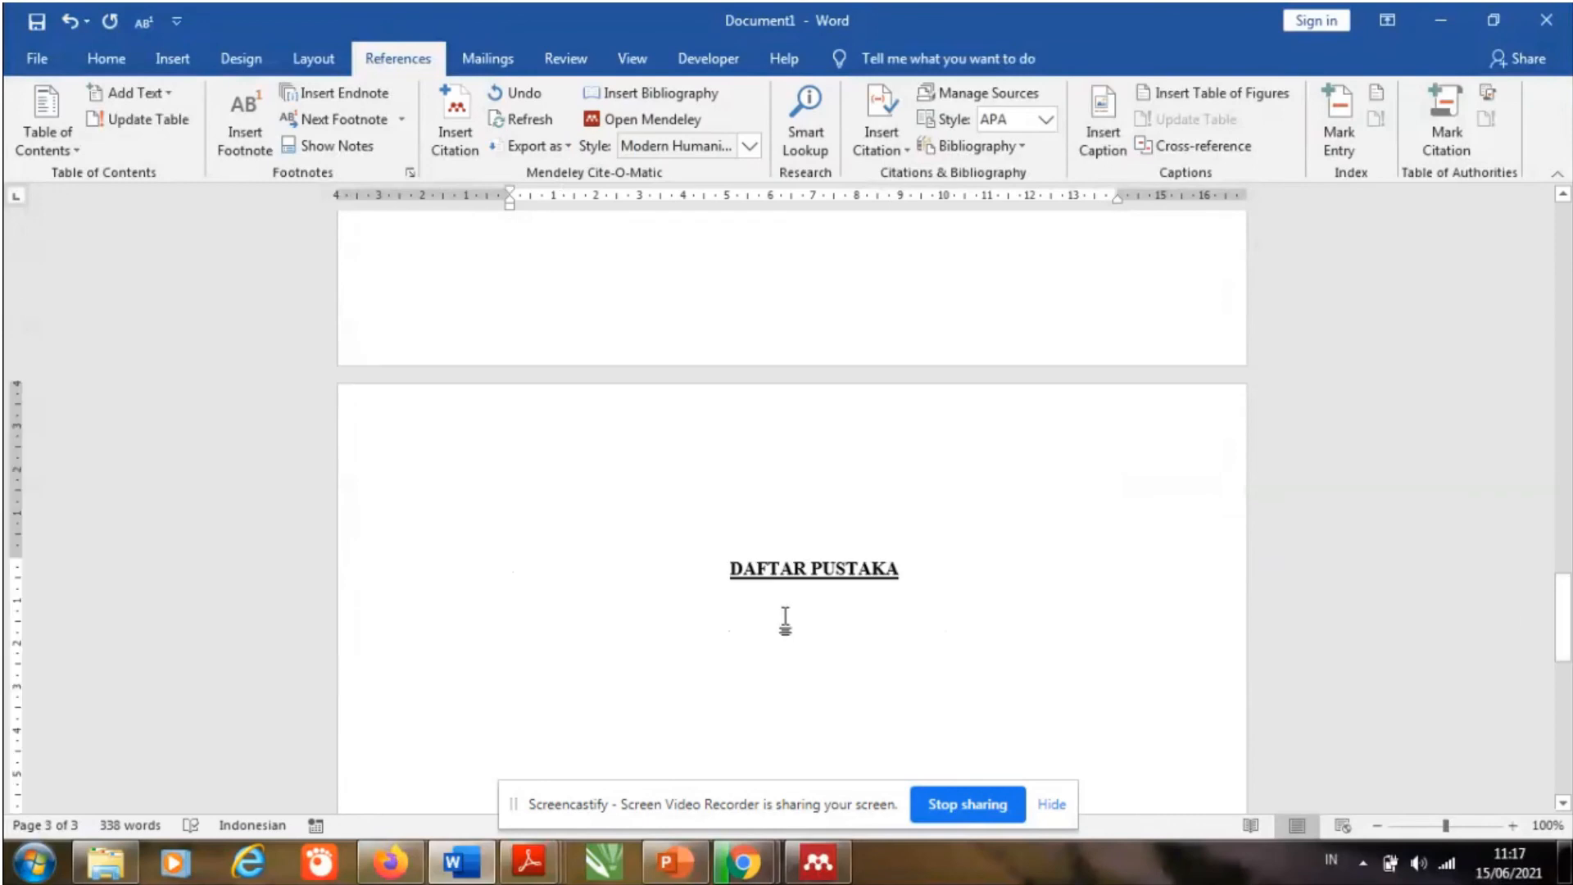
click(565, 589)
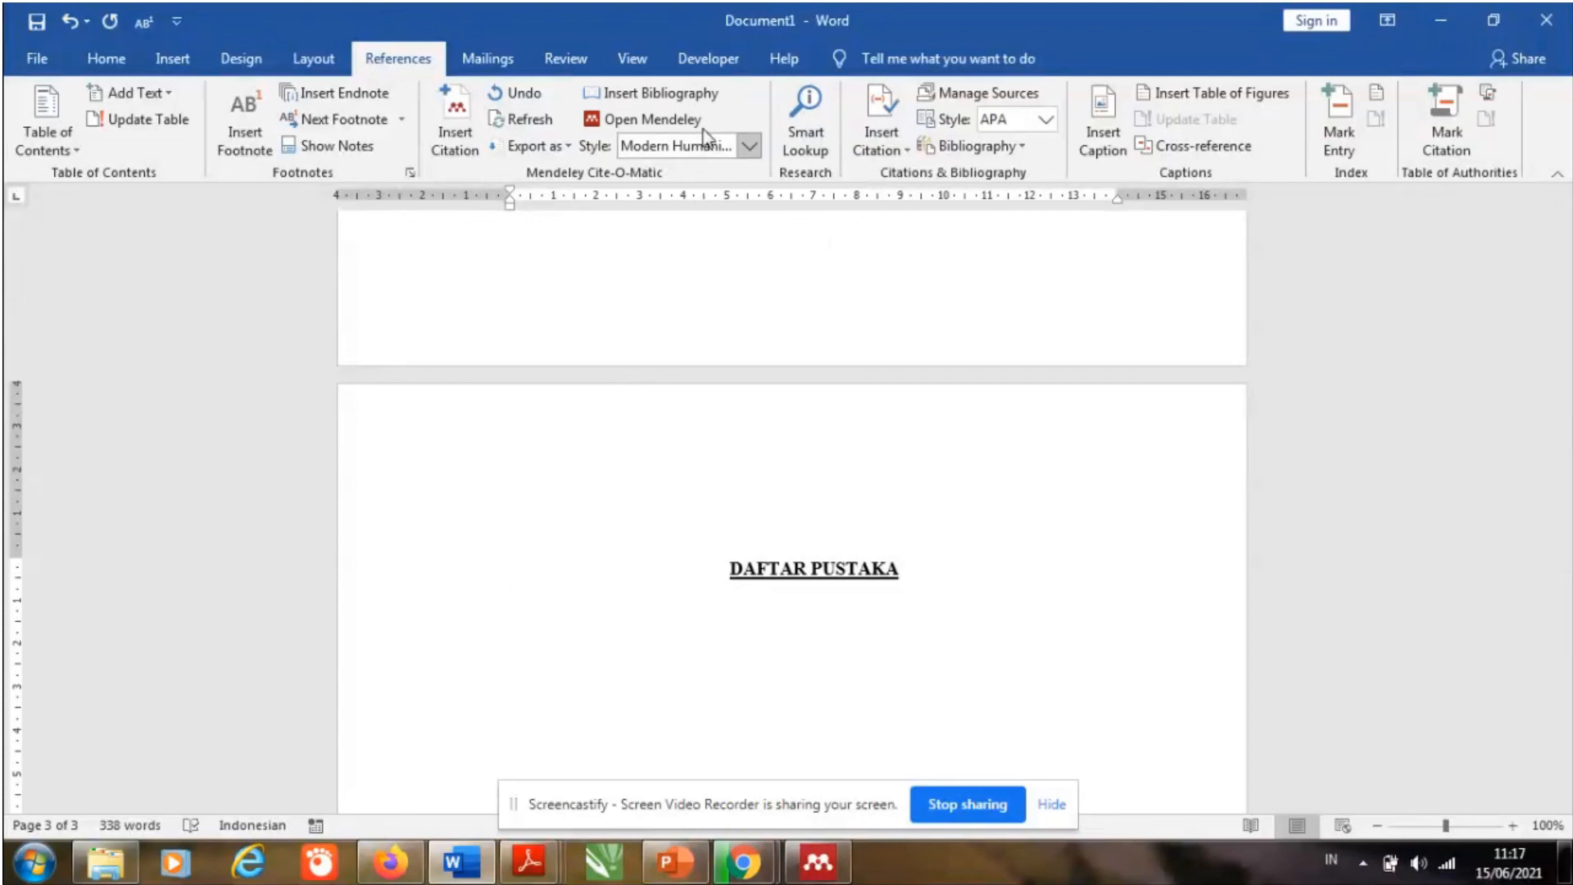
click(688, 98)
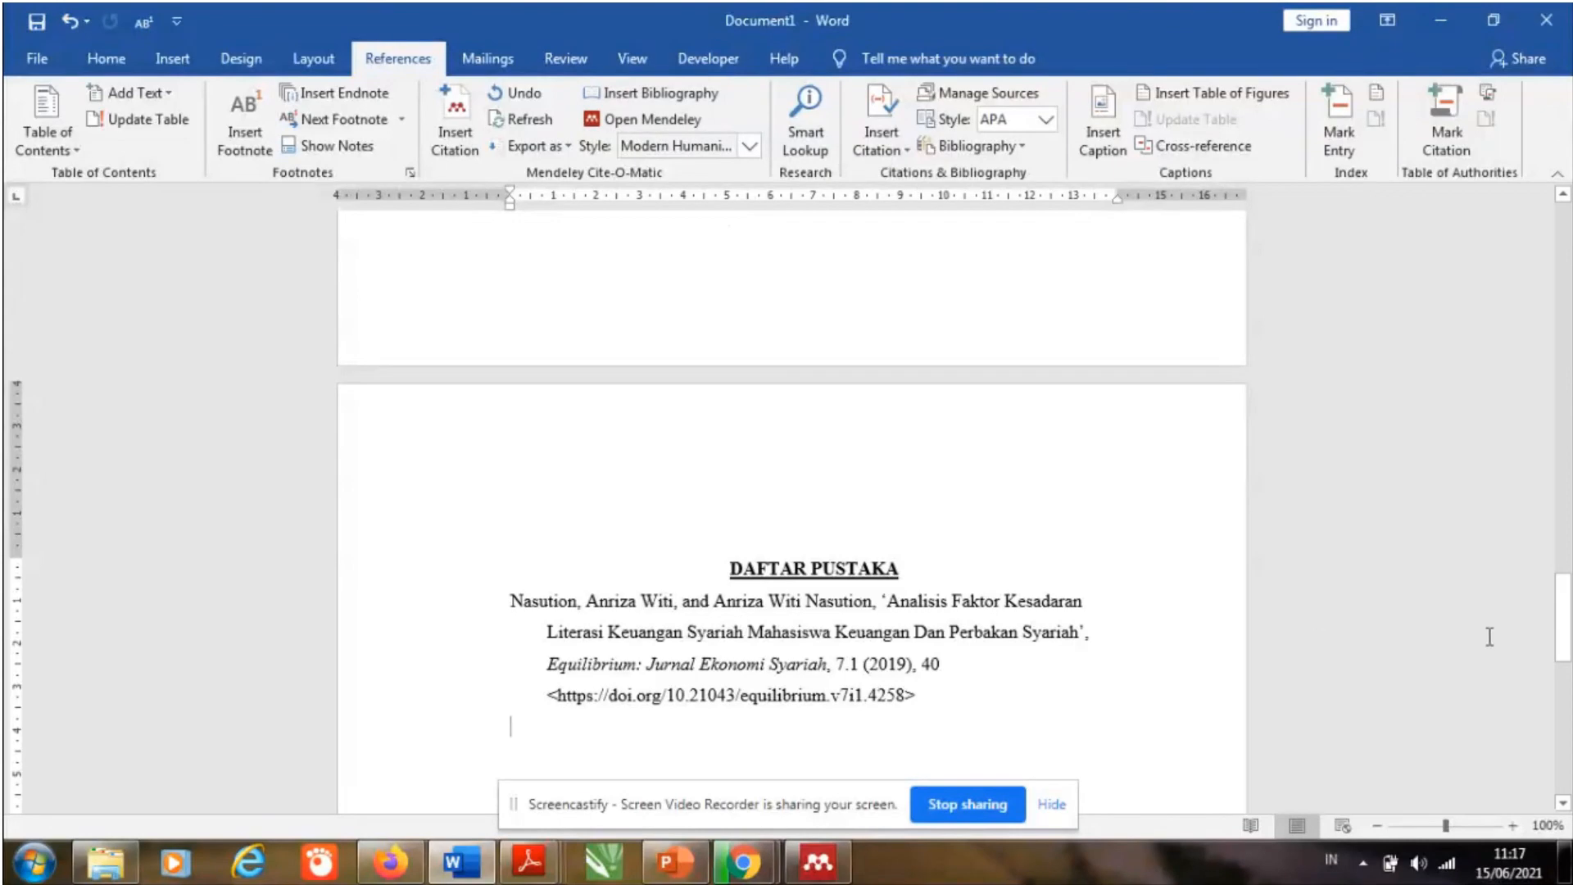
mouse_move(1566, 635)
mouse_down()
mouse_move(1566, 275)
mouse_move(1567, 639)
mouse_move(1567, 623)
mouse_up()
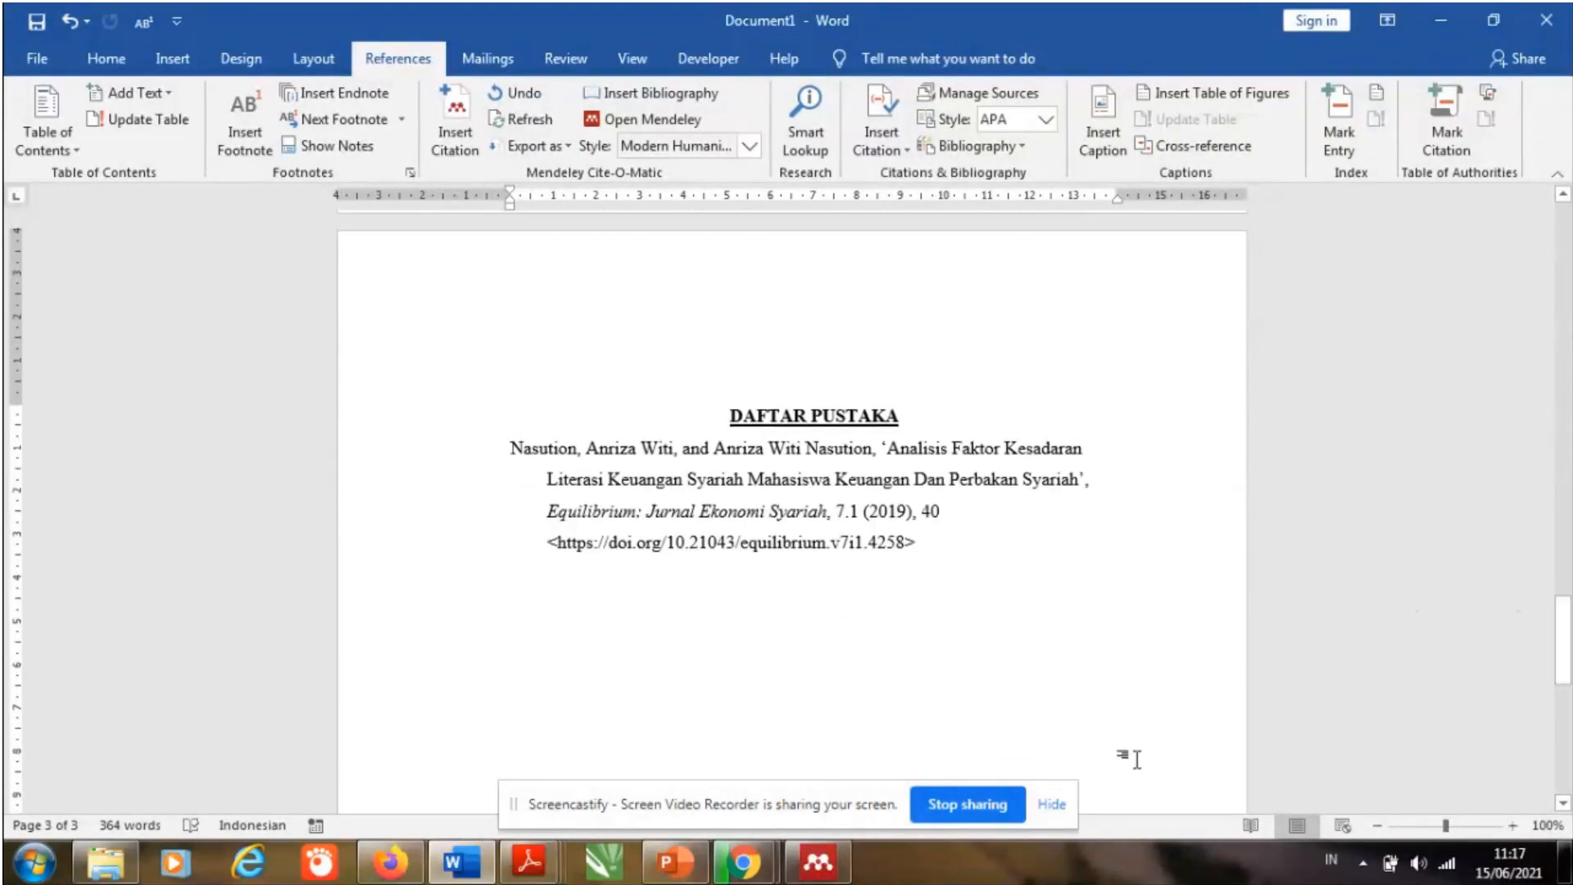